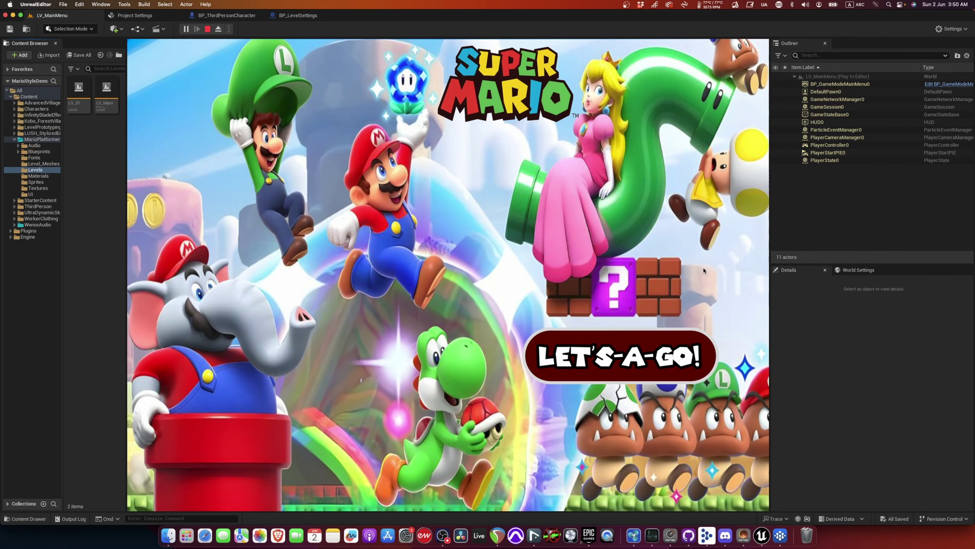
# - Start the game from the main menu, run to the first three brick blocks and hit them for coins
pyautogui.click(626, 360)
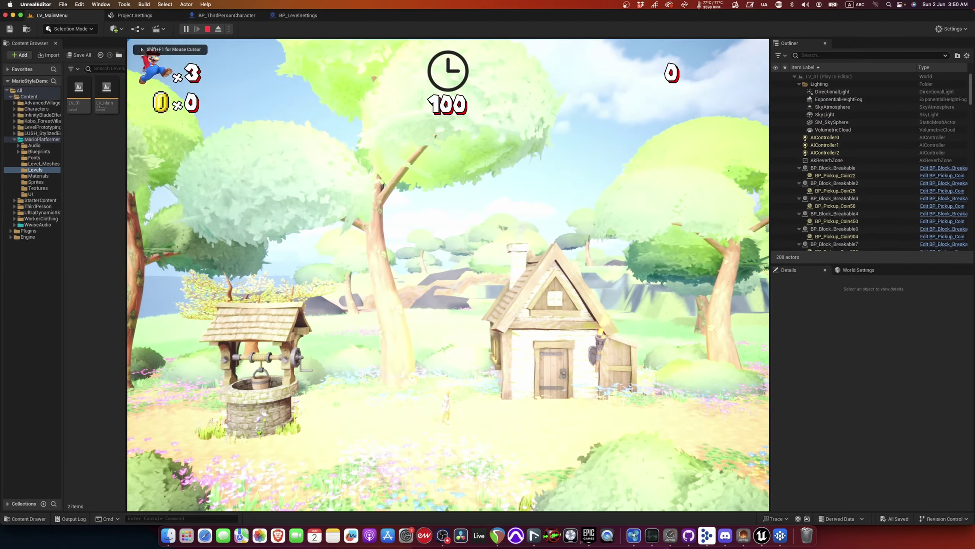
pyautogui.press('d')
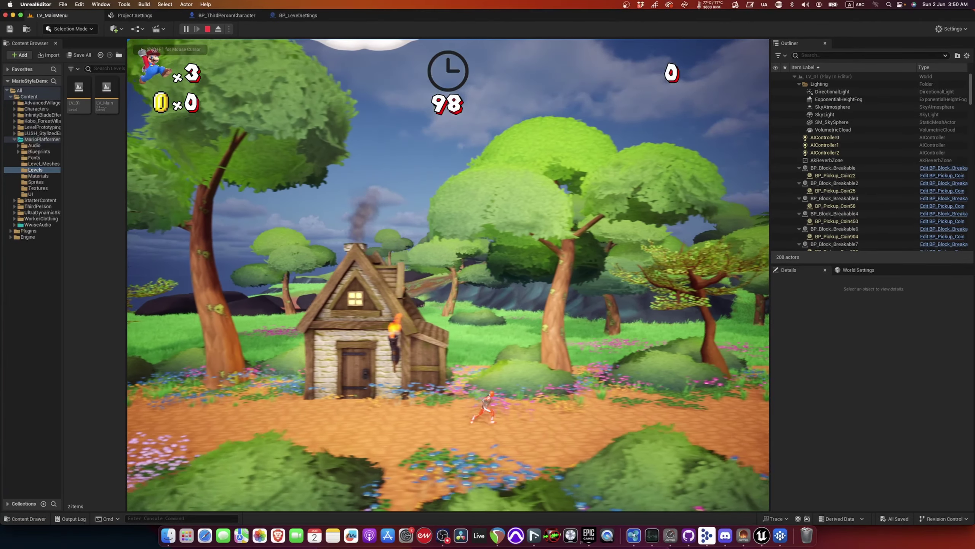
pyautogui.press('d')
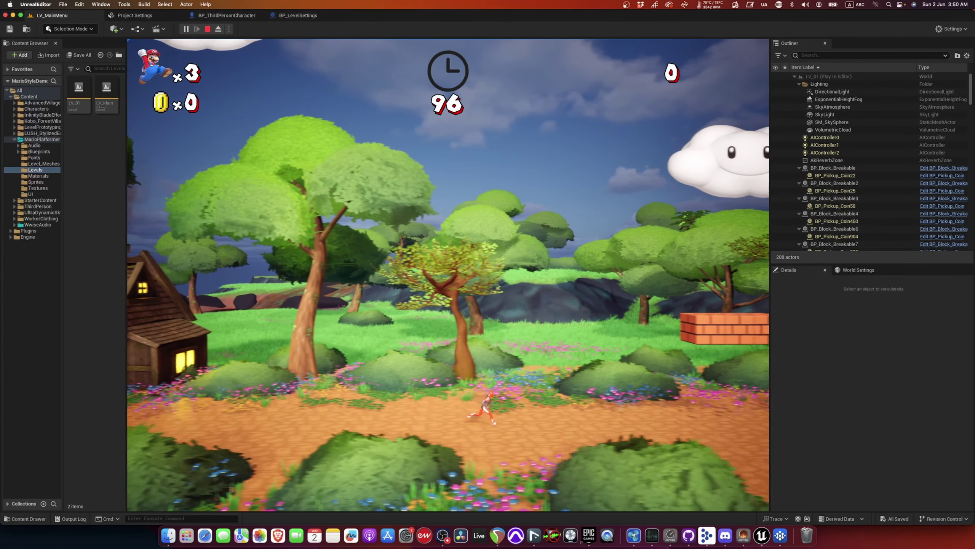
pyautogui.press('d')
pyautogui.press('space')
pyautogui.press('space')
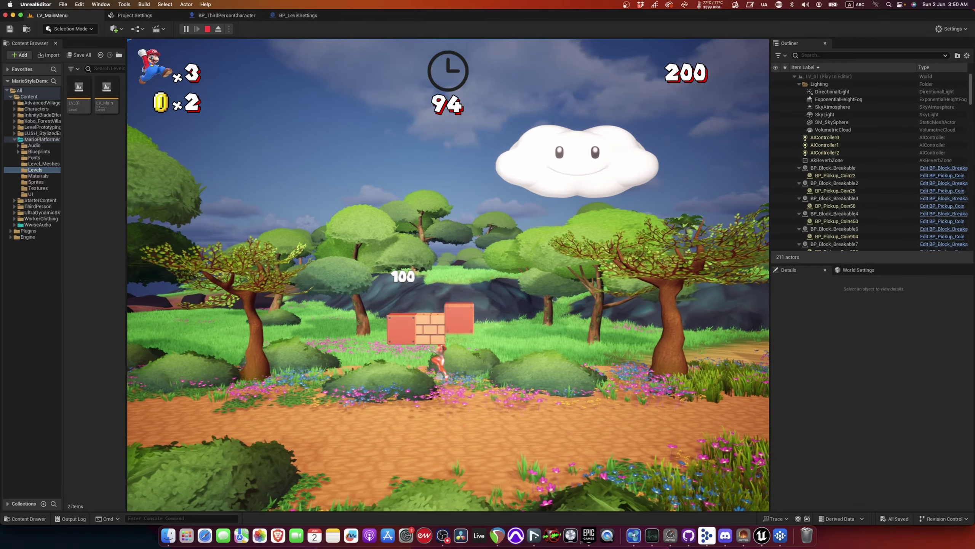
pyautogui.press('space')
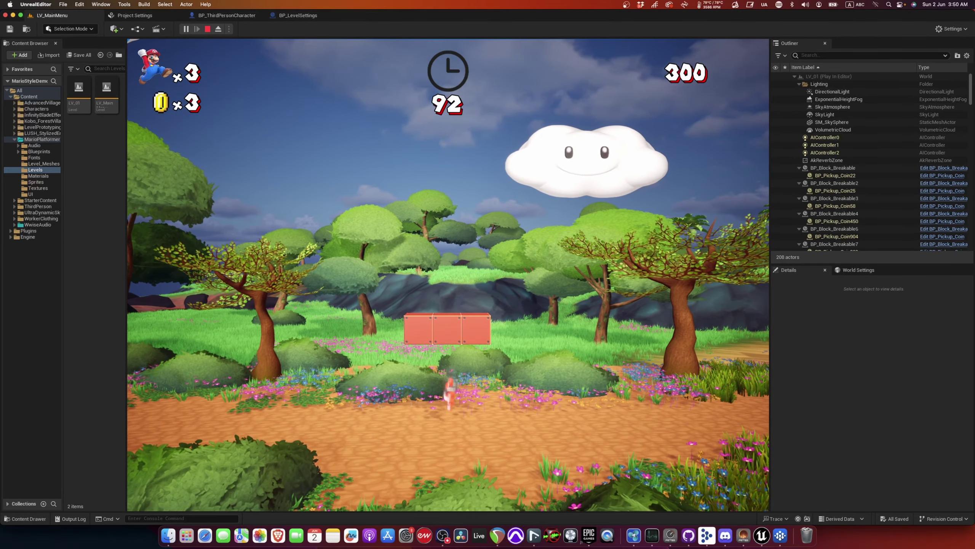
# - Run past the windmill, hit the question block and collect its fire flower
pyautogui.press('d')
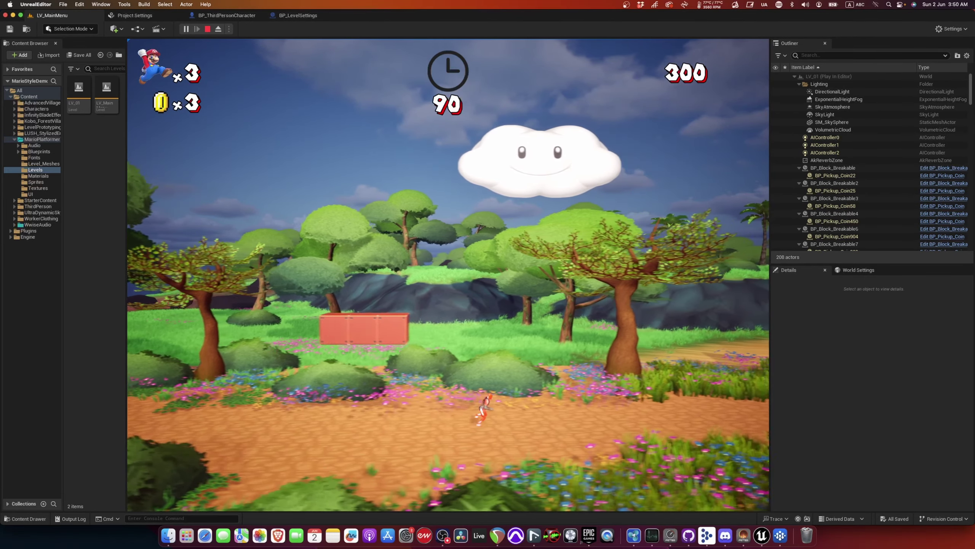
pyautogui.press('d')
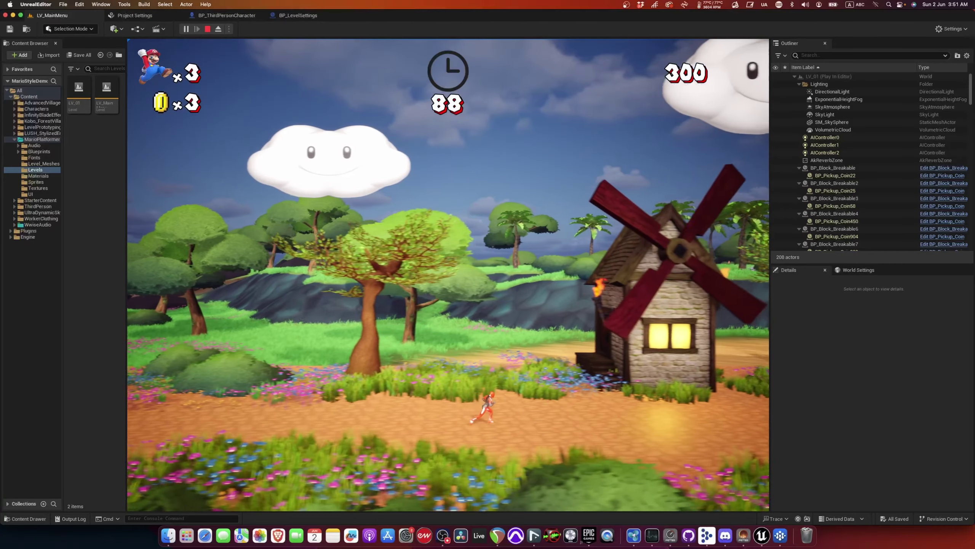
pyautogui.press('d')
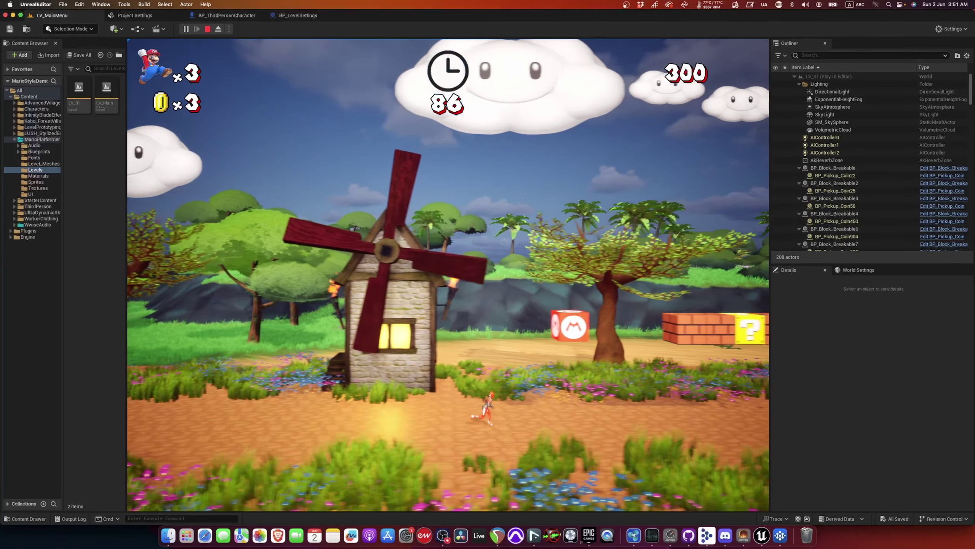
pyautogui.press('d')
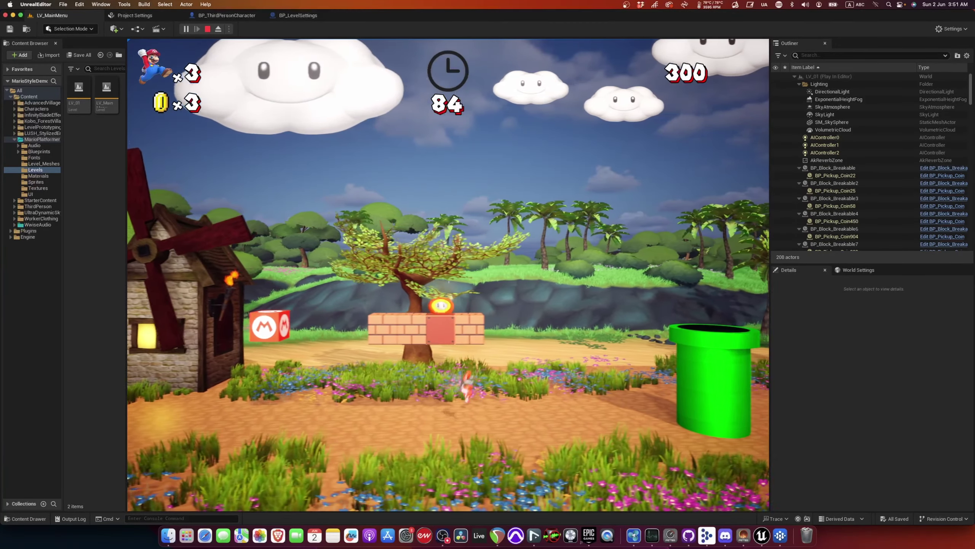
pyautogui.press('space')
pyautogui.press('a')
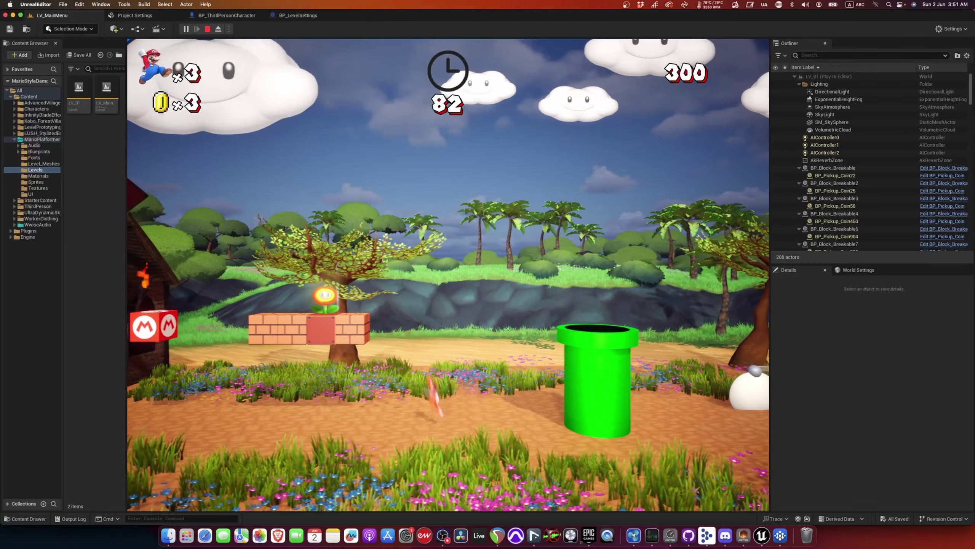
pyautogui.press('space')
pyautogui.press('a')
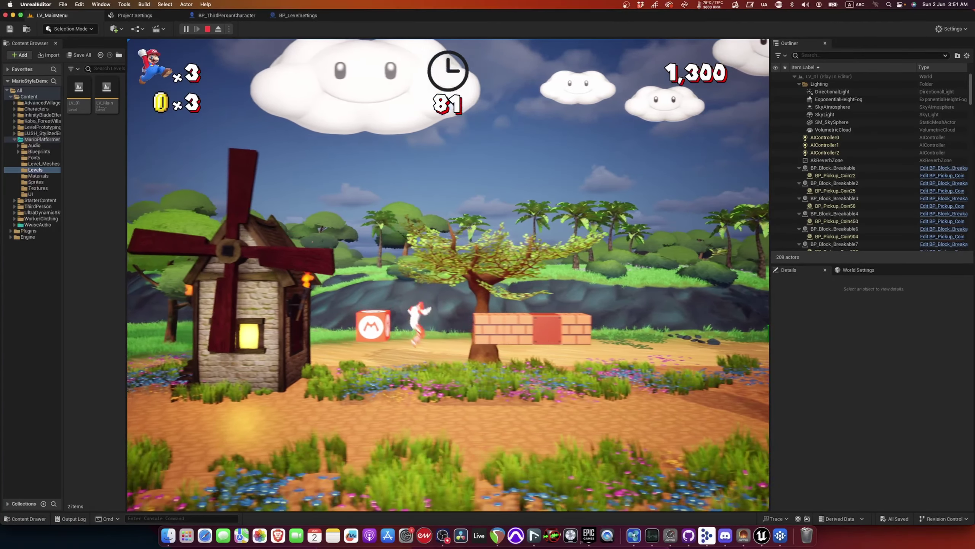
pyautogui.press('a')
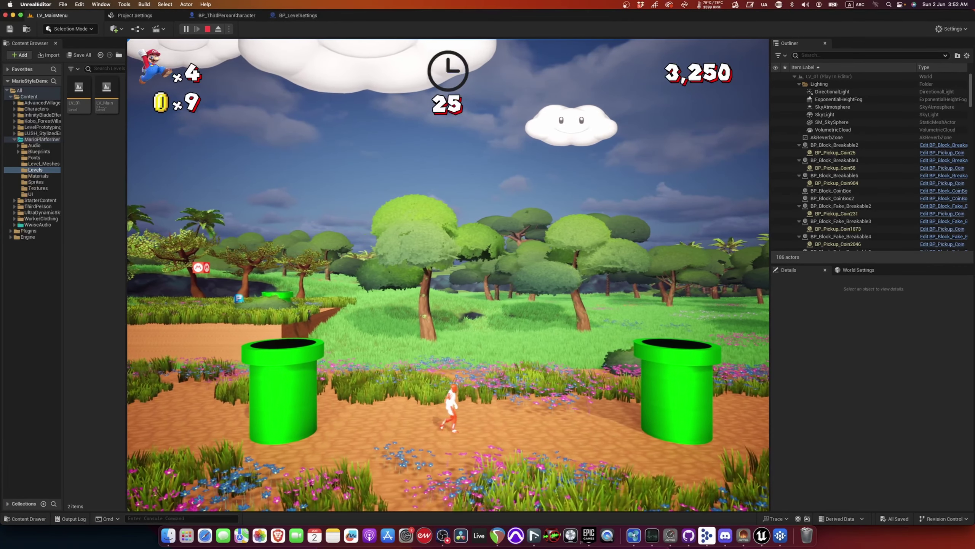
# - Stop the play session and open the LV_01 level to inspect the area around the cottage
pyautogui.press('Escape')
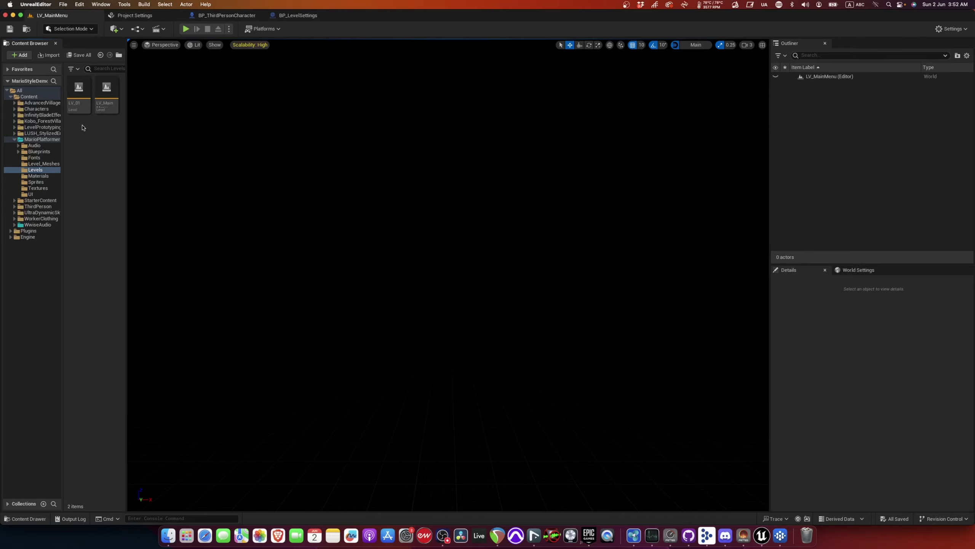
pyautogui.doubleClick(79, 90)
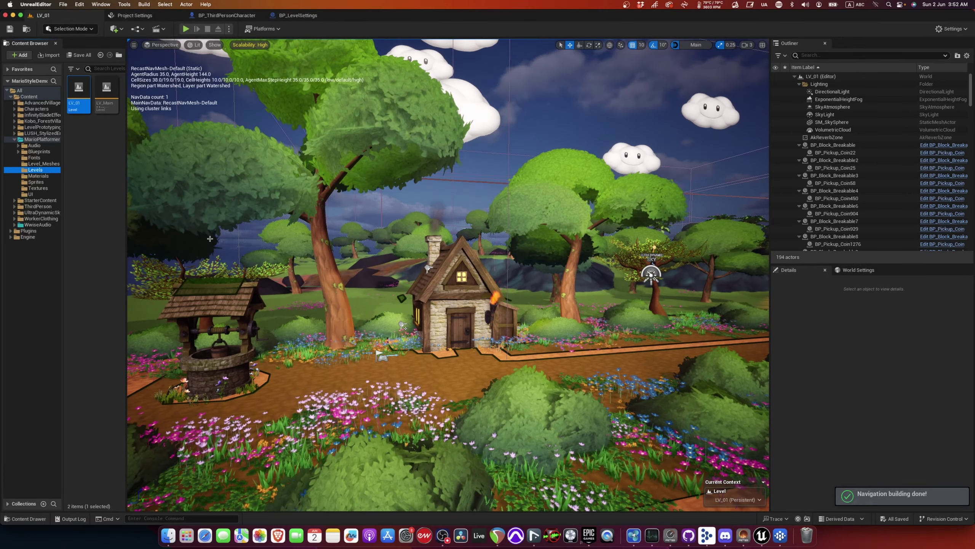
pyautogui.moveTo(210, 238); pyautogui.dragTo(238, 239)
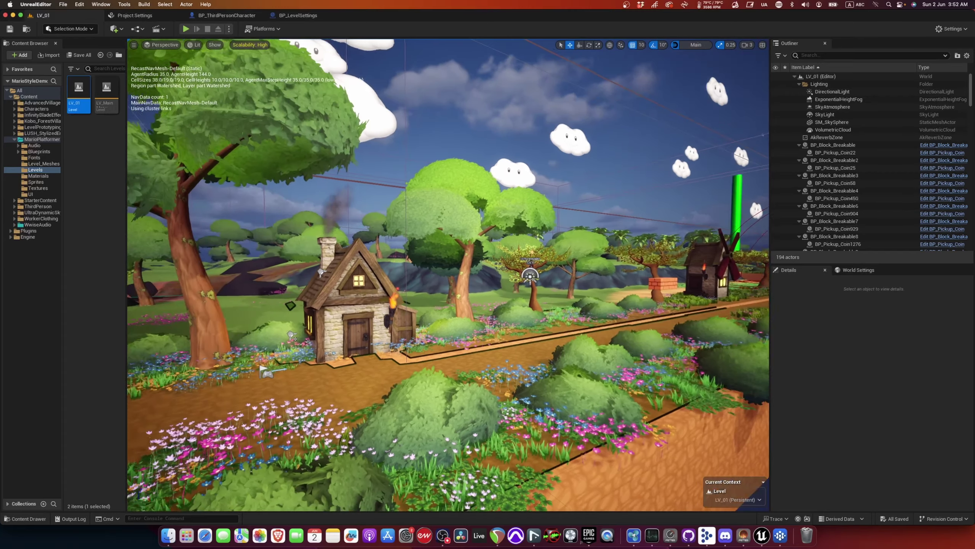
pyautogui.moveTo(323, 267); pyautogui.dragTo(352, 229)
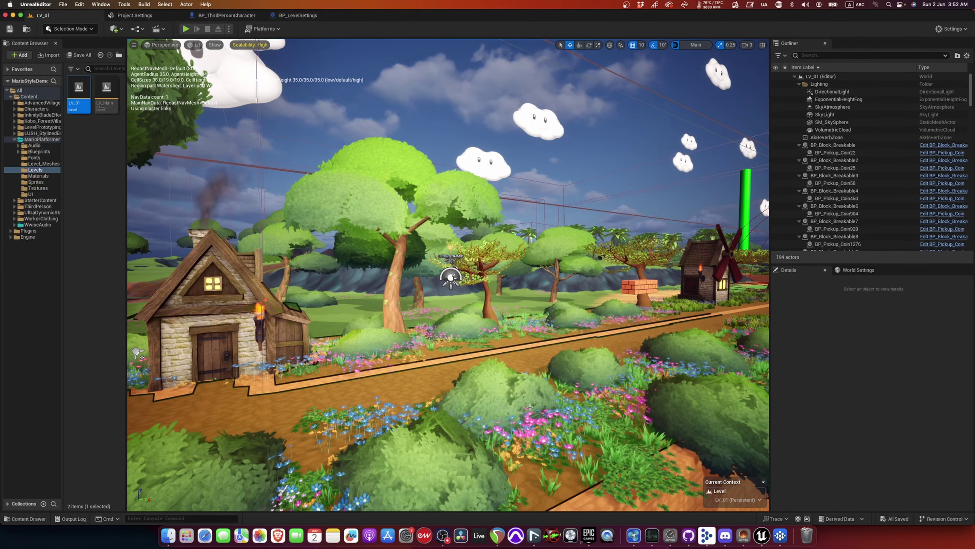
# - Switch to Nuendo and look over the tracks and section markers of the Main Level 1 Music project
pyautogui.click(531, 539)
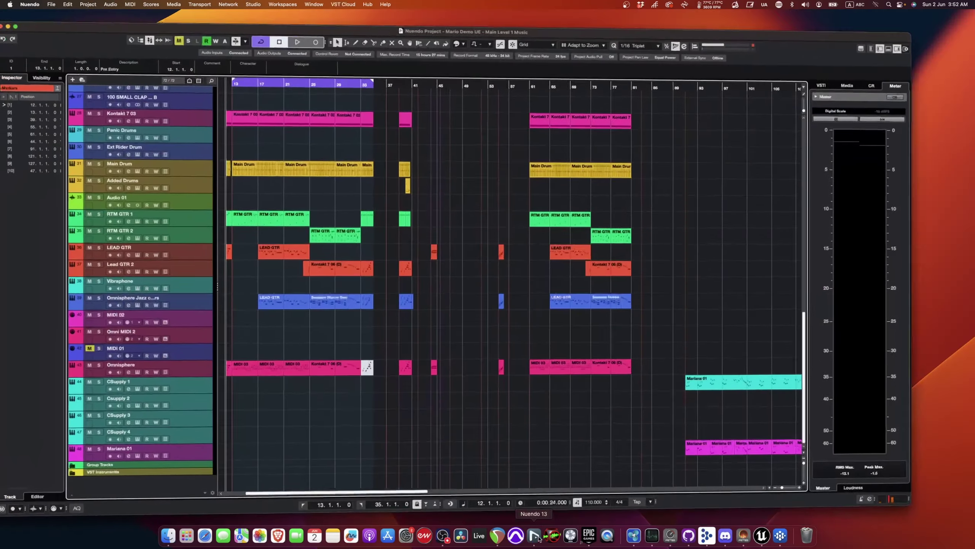
pyautogui.press('g')
pyautogui.press('g')
pyautogui.press('g')
pyautogui.press('g')
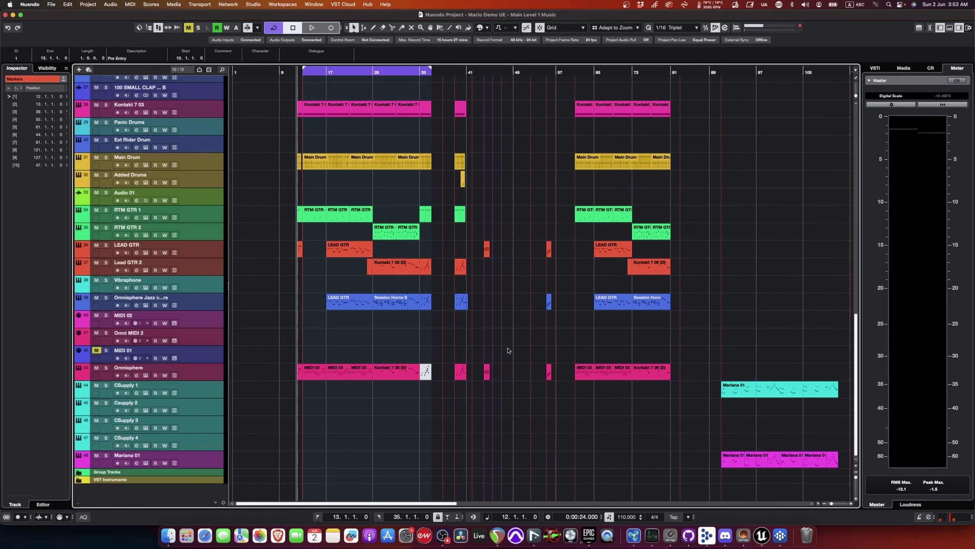
pyautogui.scroll(15, 361, 347)
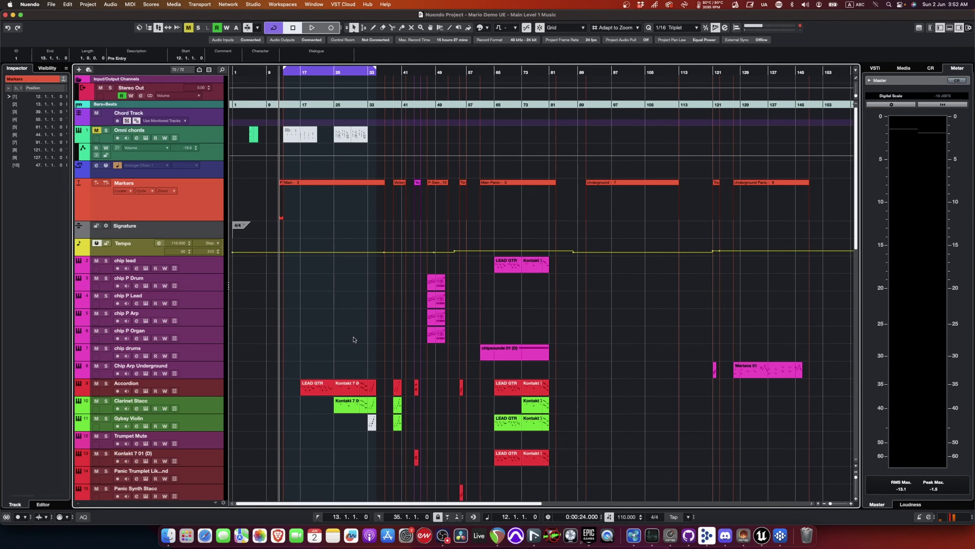
pyautogui.scroll(5, 349, 333)
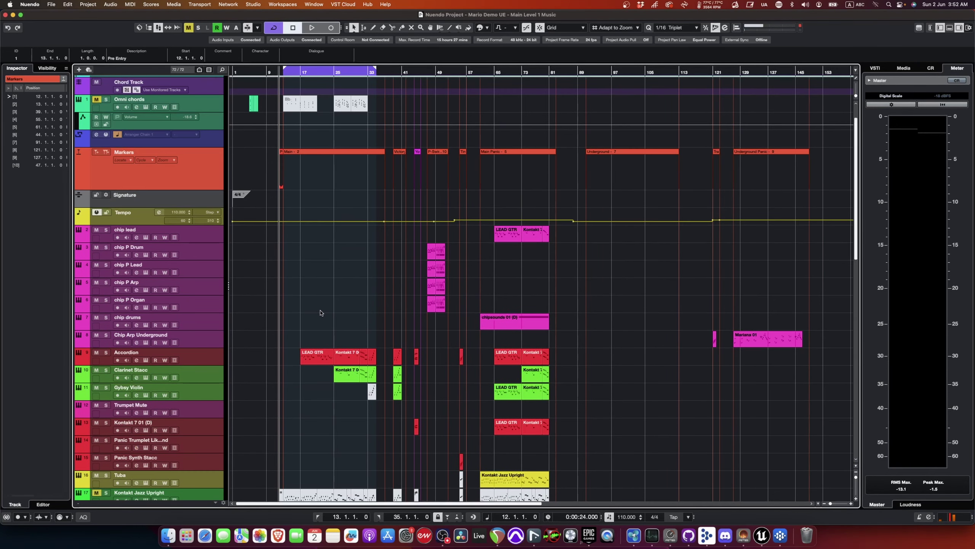
pyautogui.press('g')
pyautogui.press('g')
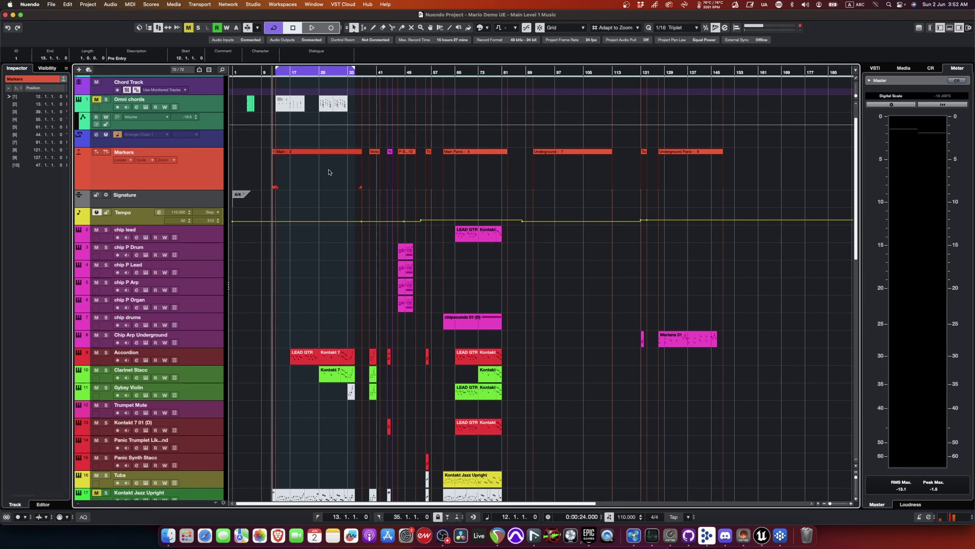
pyautogui.scroll(-10, 340, 208)
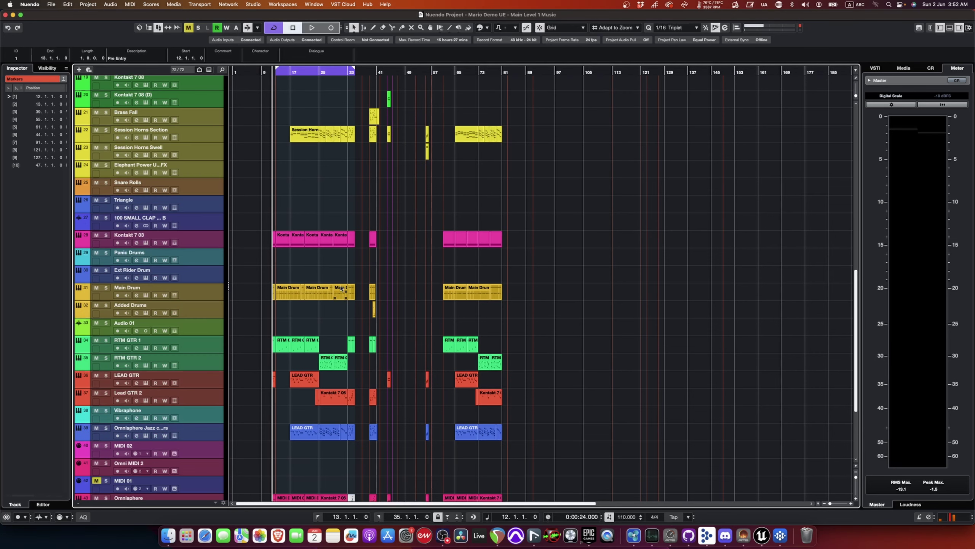
# - Play back the Pre Entry section starting at bar 12 and stop it before the Main section
pyautogui.scroll(12, 341, 288)
pyautogui.press('h')
pyautogui.press('h')
pyautogui.press('h')
pyautogui.press('h')
pyautogui.press('h')
pyautogui.press('h')
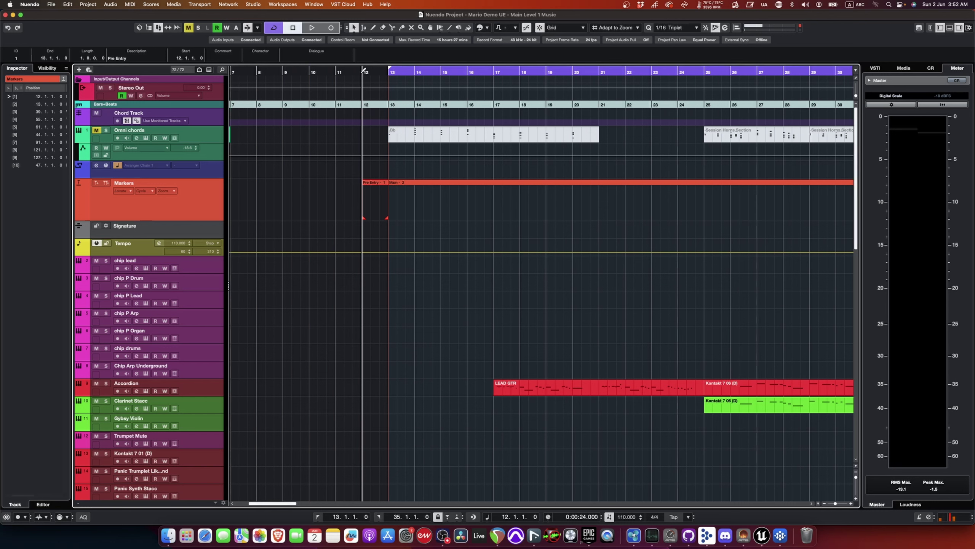
pyautogui.press('space')
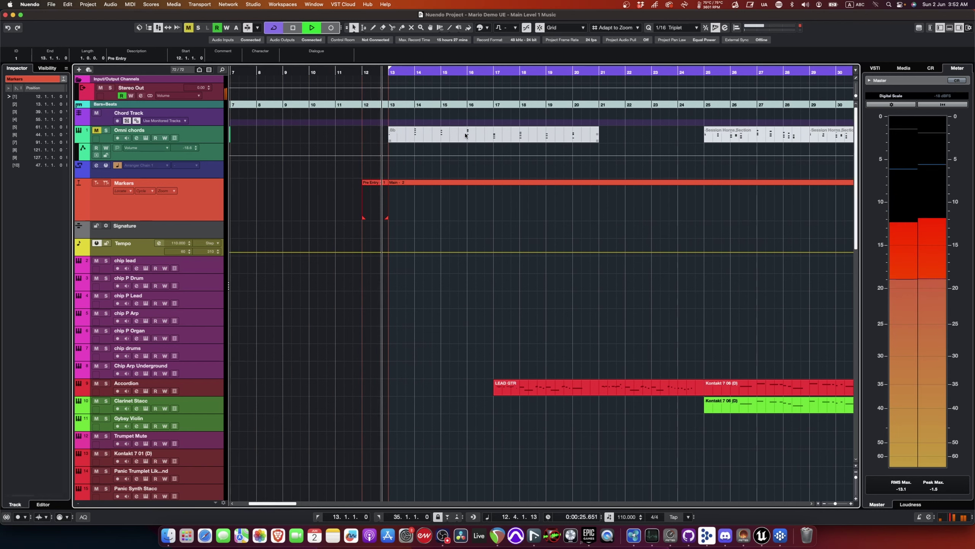
pyautogui.press('space')
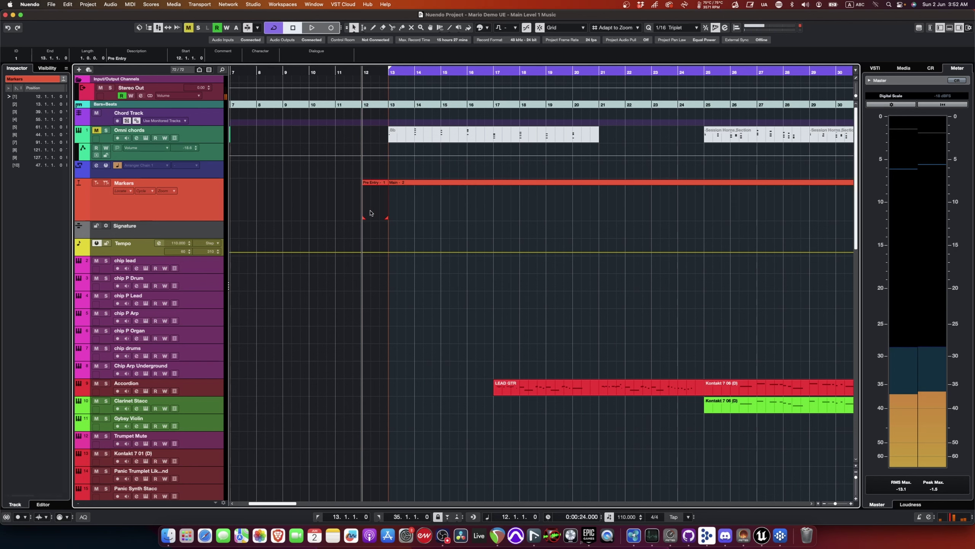
# - Play the Main section from its marker at bar 13 and examine its instrument parts
pyautogui.hotkey('shift', 'n')
pyautogui.press('space')
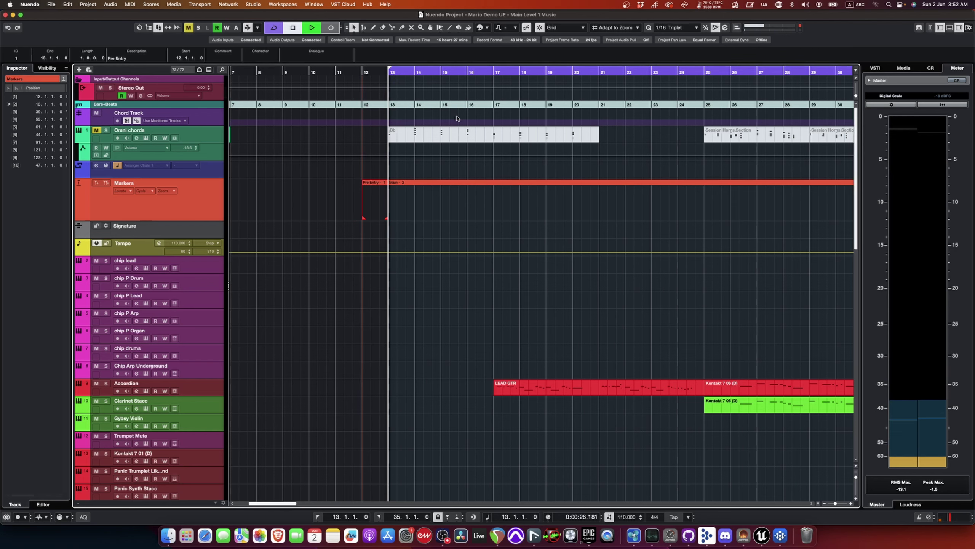
pyautogui.press('g')
pyautogui.press('g')
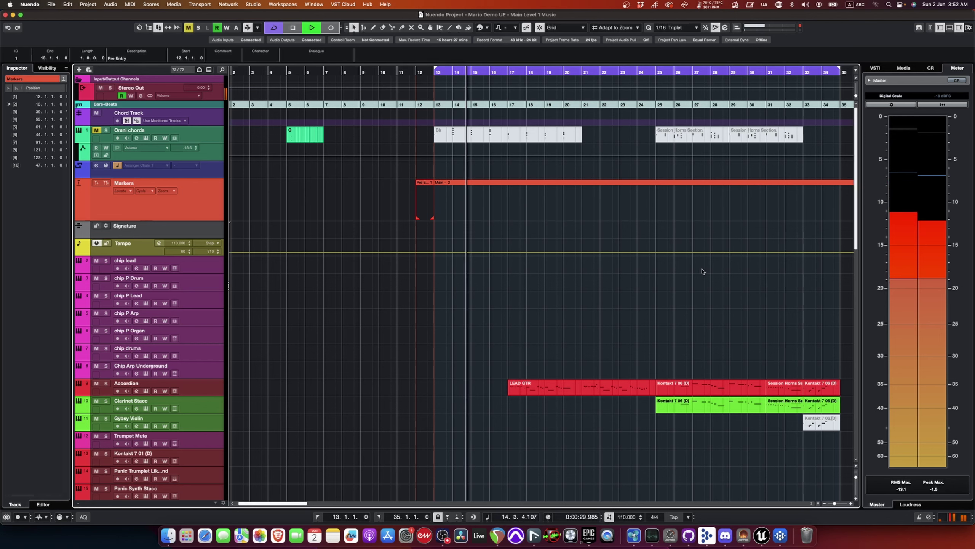
pyautogui.hscroll(3, 701, 271)
pyautogui.scroll(-10, 524, 320)
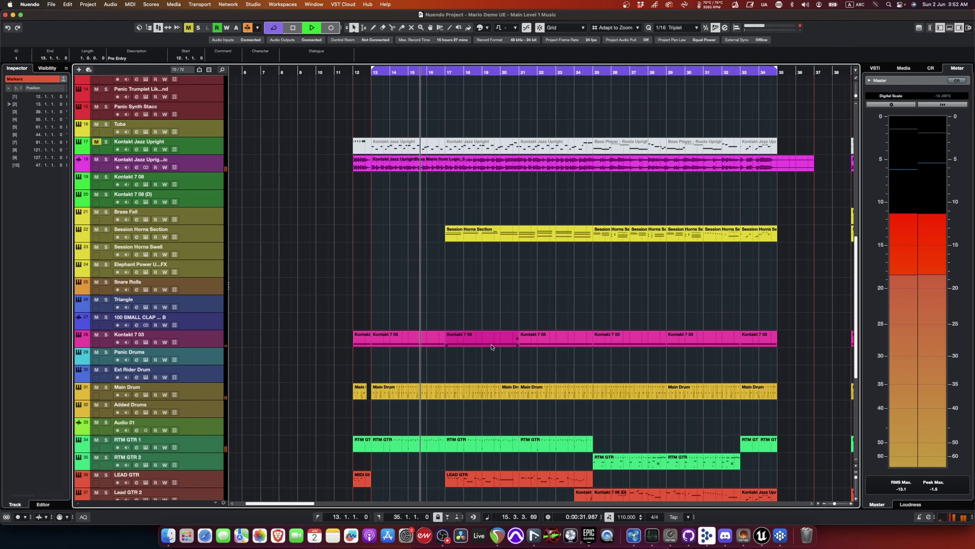
# - Reduce the height of all tracks to see more of the arrangement while the Main section plays
pyautogui.scroll(1, 515, 326)
pyautogui.hotkey('shift', 'g')
pyautogui.hotkey('shift', 'h')
pyautogui.hotkey('shift', 'g')
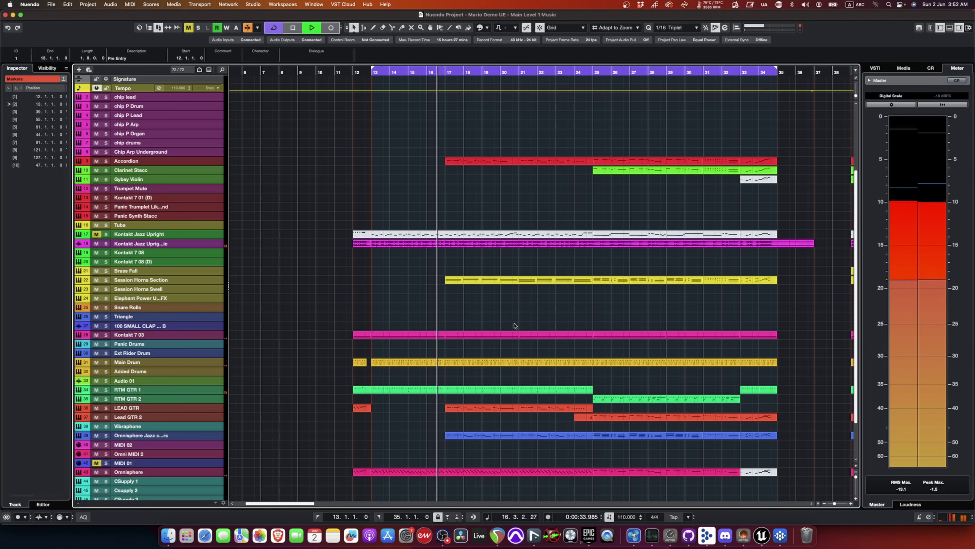
pyautogui.scroll(-2, 515, 325)
pyautogui.hscroll(3, 513, 320)
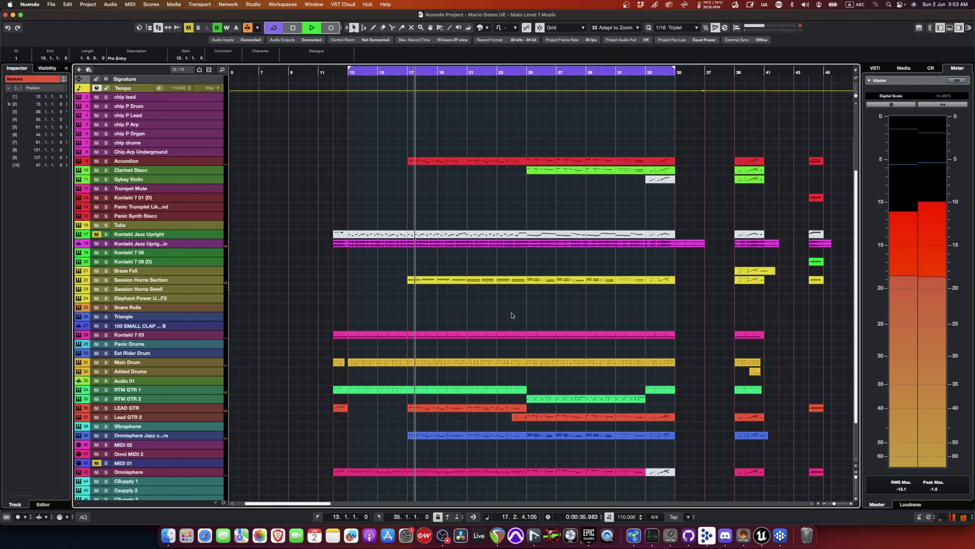
pyautogui.scroll(3, 515, 304)
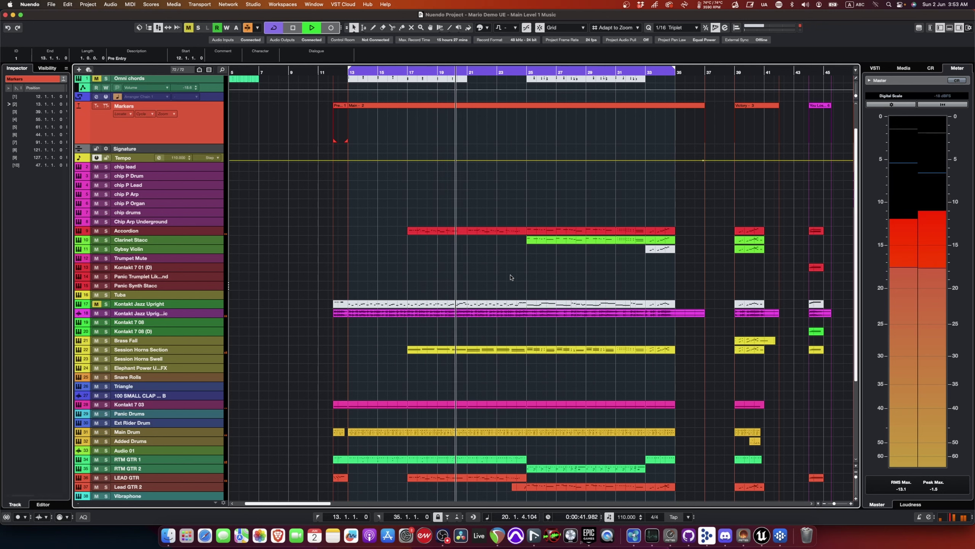
pyautogui.scroll(2, 541, 270)
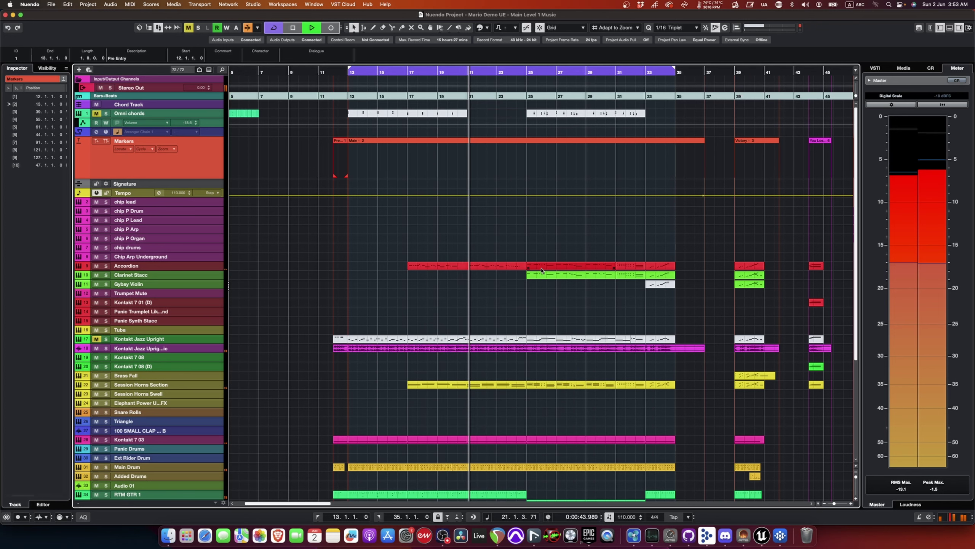
# - Stop playback and view the arrangement from bar 1 through the P-Switch section
pyautogui.press('space')
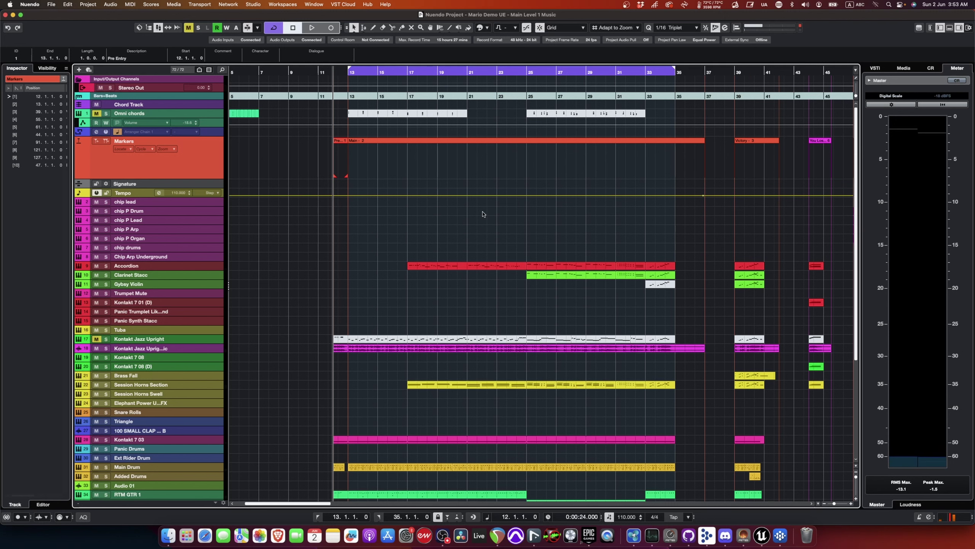
pyautogui.scroll(-2, 473, 205)
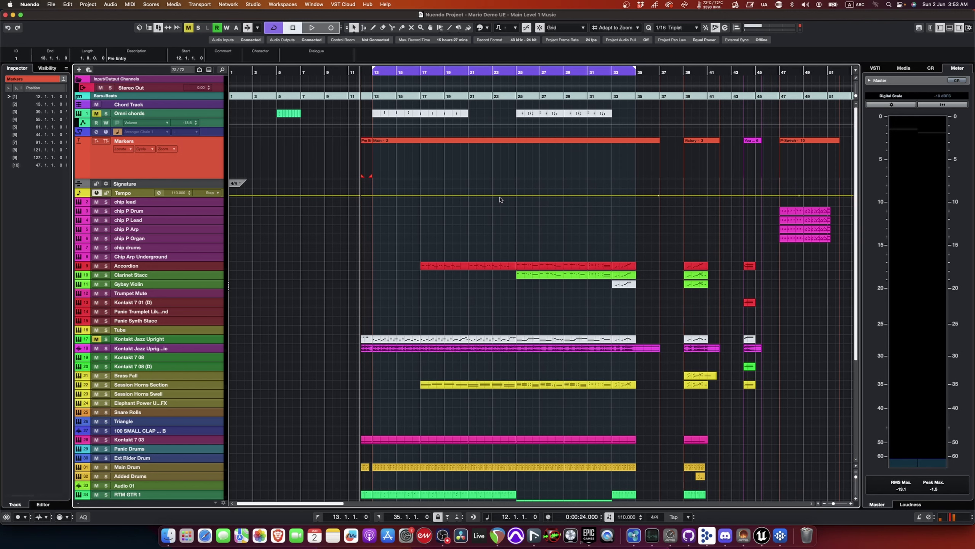
pyautogui.hscroll(-1, 500, 199)
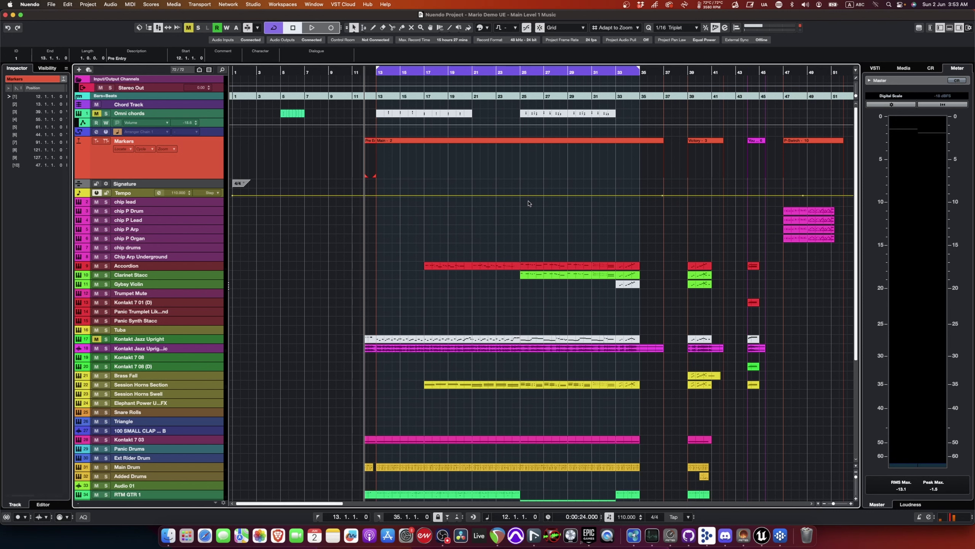
# - Play the end of the Main section from bar 31 through its loop back to bar 13, and stop playback
pyautogui.hscroll(3, 529, 203)
pyautogui.scroll(-1, 528, 203)
pyautogui.click(530, 73)
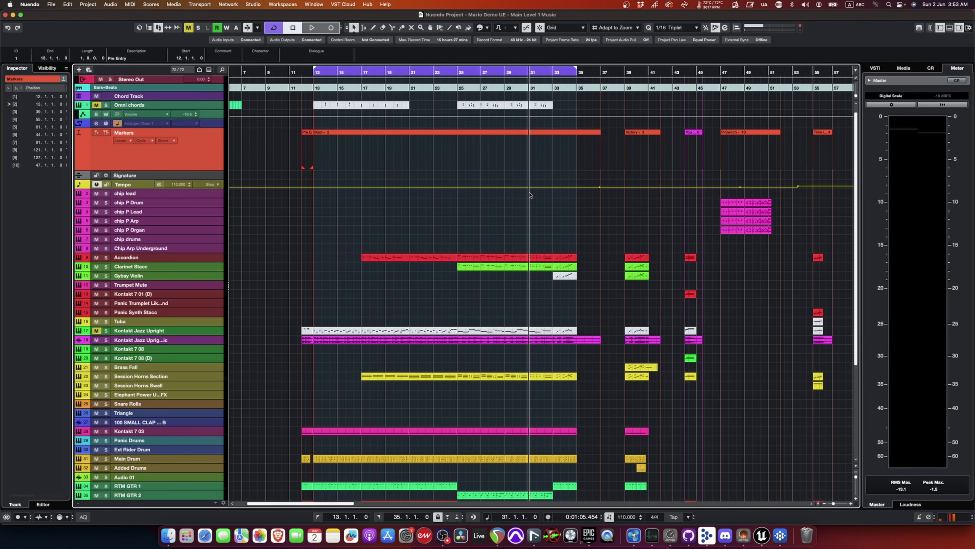
pyautogui.press('space')
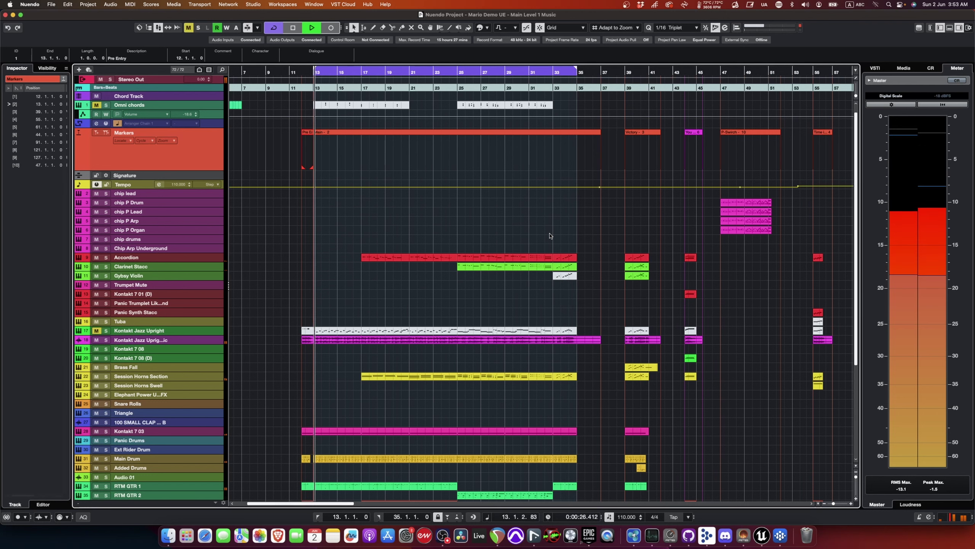
pyautogui.press('space')
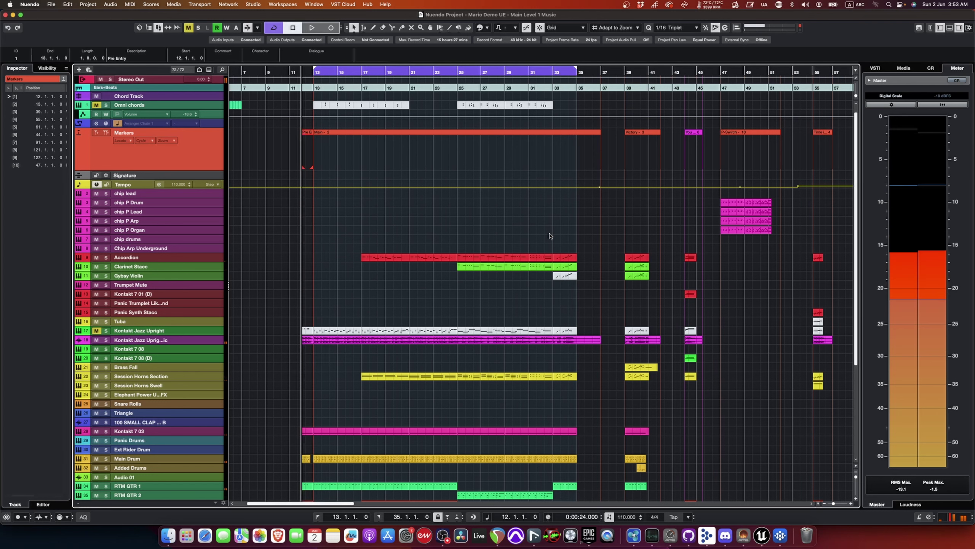
# - Play the Victory section from its marker at bar 39 and stop playback once its parts end
pyautogui.hscroll(5, 549, 236)
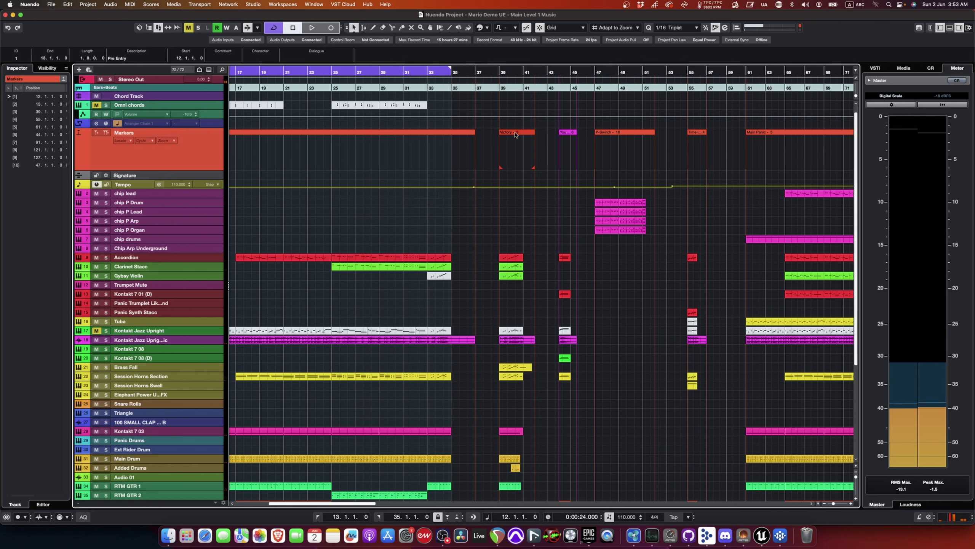
pyautogui.click(497, 71)
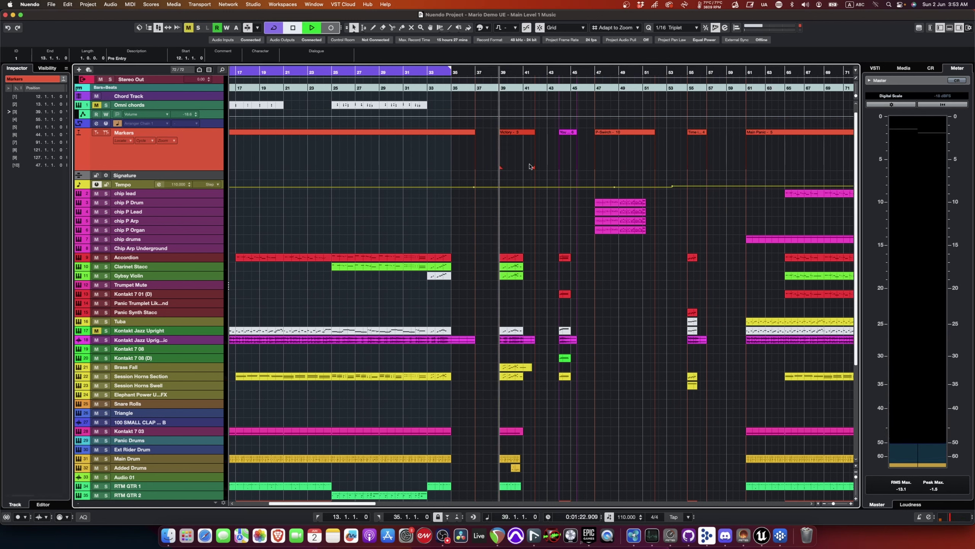
pyautogui.press('space')
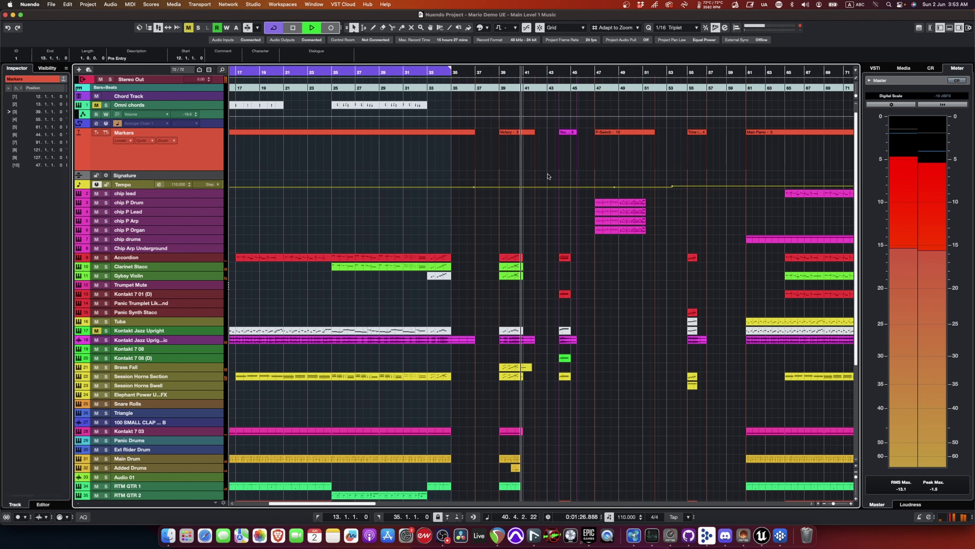
pyautogui.press('space')
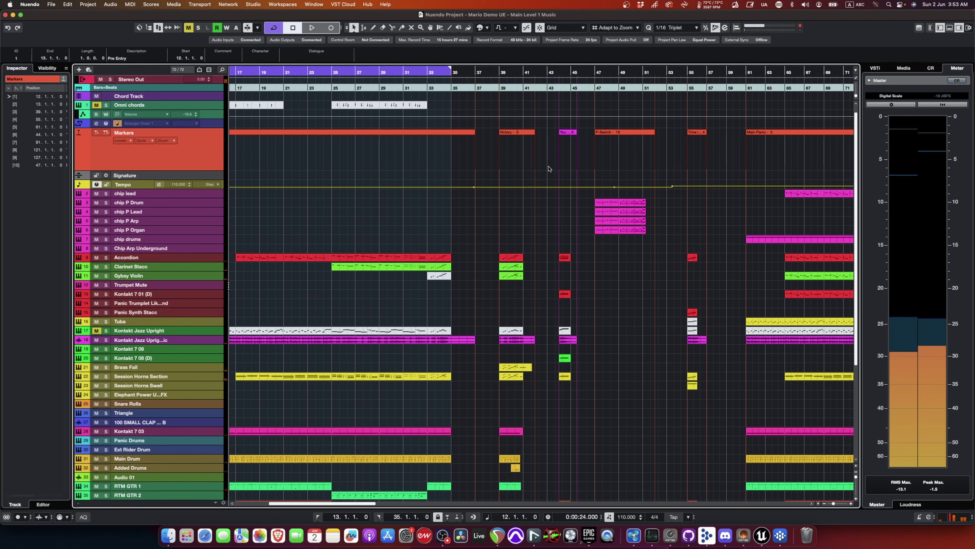
# - Examine the instrument parts of the You Lose Music section at bar 44 and play it through
pyautogui.hscroll(10, 548, 169)
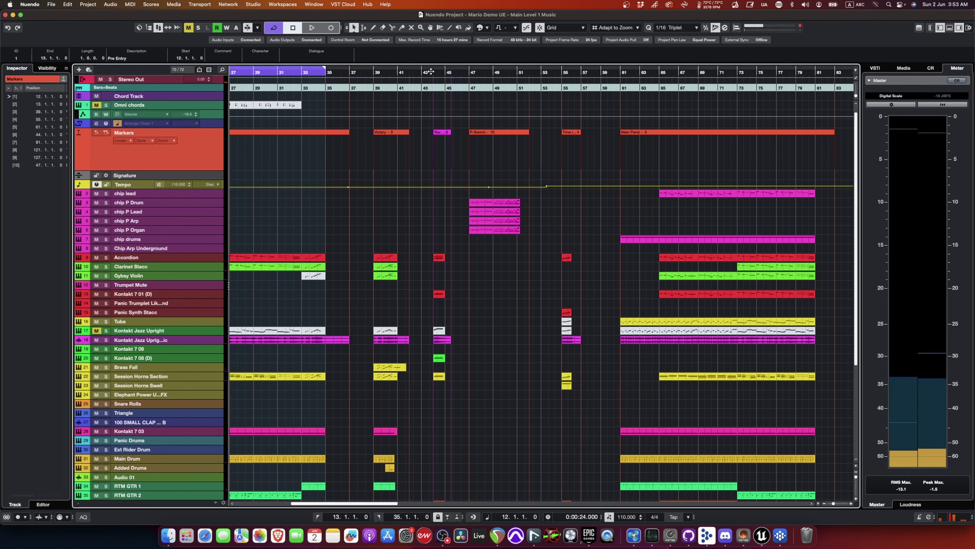
pyautogui.click(432, 71)
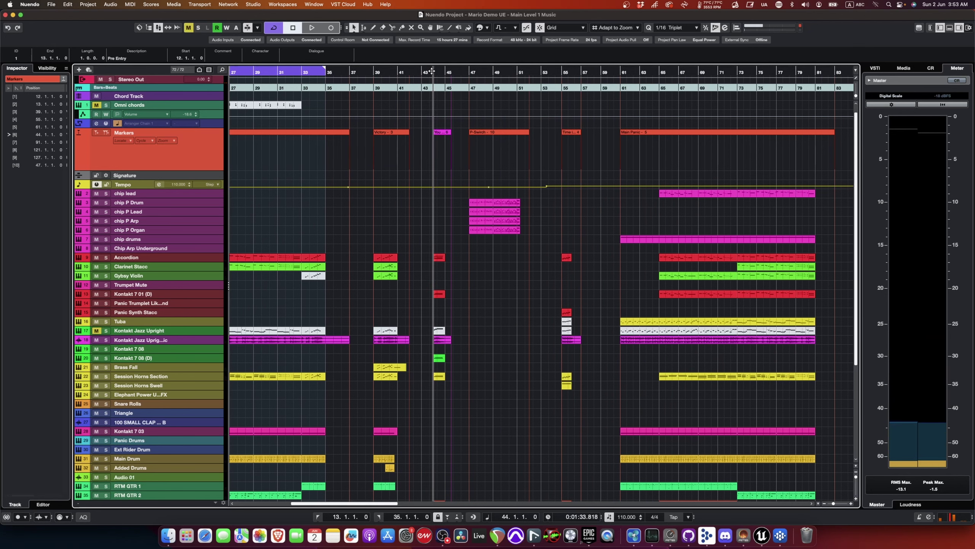
pyautogui.scroll(-5, 449, 177)
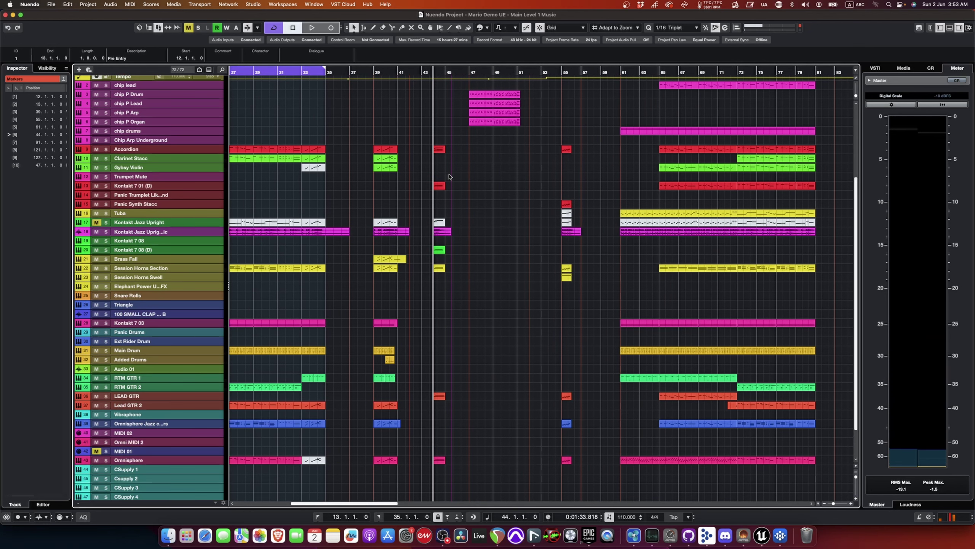
pyautogui.scroll(6, 449, 177)
pyautogui.press('space')
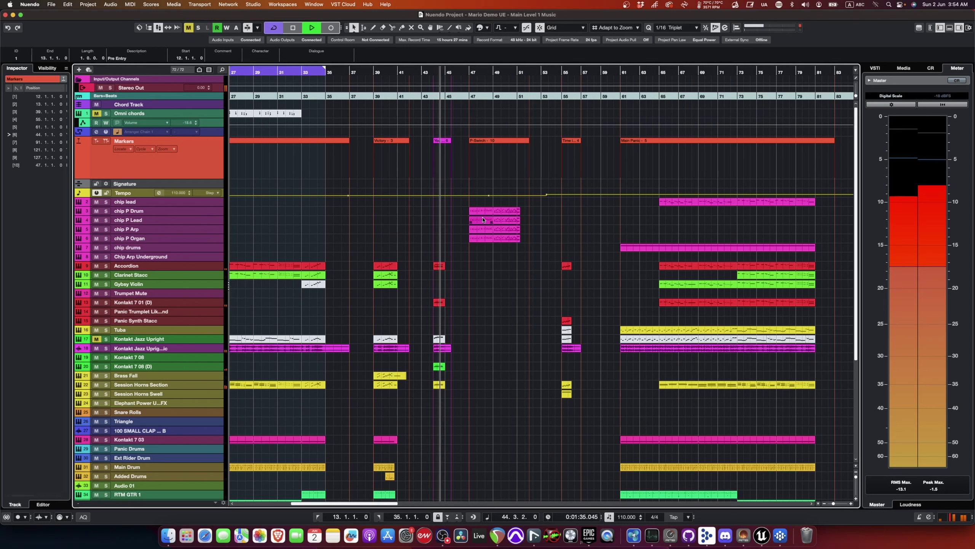
pyautogui.press('space')
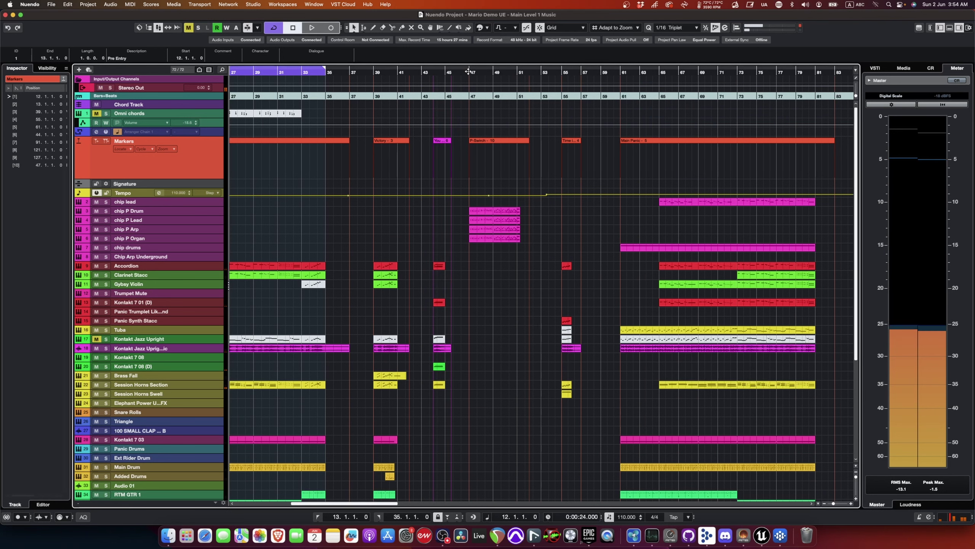
# - Magnify the timeline around the P-Switch section, play it from bar 47, and stop playback after its chip parts
pyautogui.moveTo(468, 72); pyautogui.dragTo(469, 166)
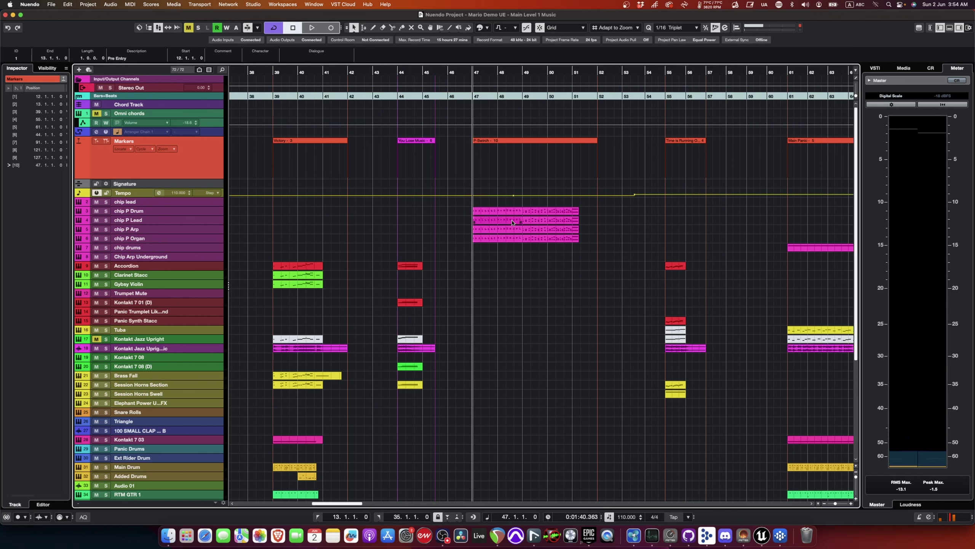
pyautogui.press('space')
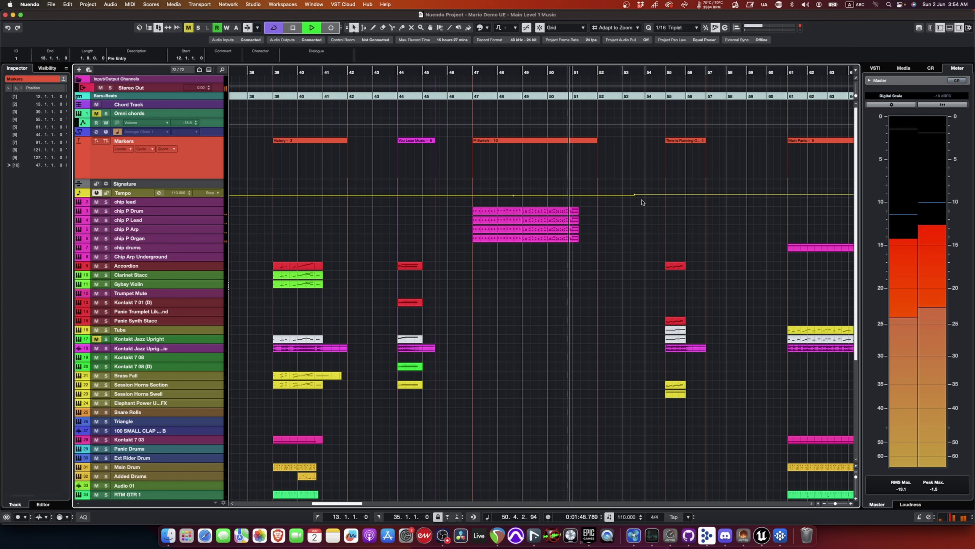
pyautogui.hscroll(3, 642, 203)
pyautogui.hscroll(3, 642, 202)
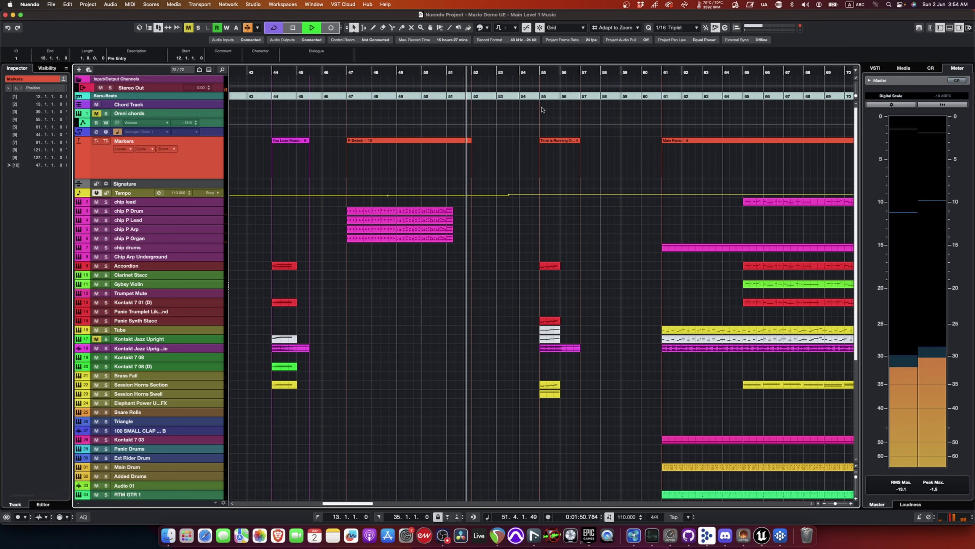
pyautogui.press('space')
# - Reduce all track heights to compare the short sections' parts, and play the Time is Running Out section from bar 55
pyautogui.click(539, 73)
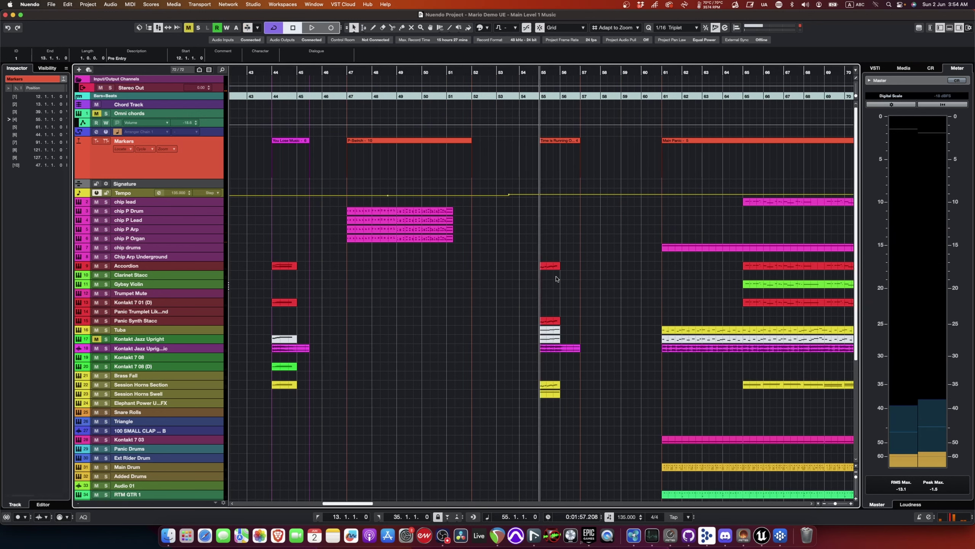
pyautogui.hotkey('alt', 'Up')
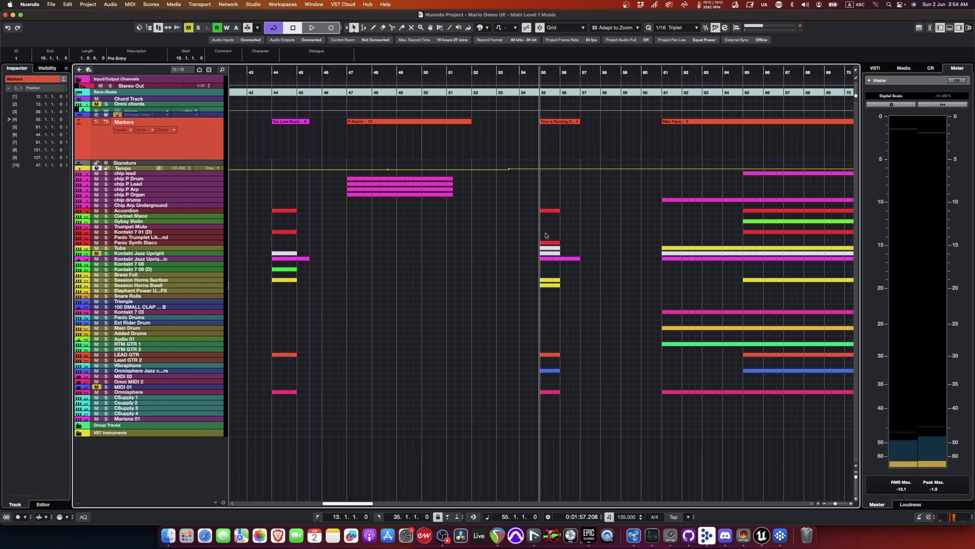
pyautogui.hscroll(-10, 537, 202)
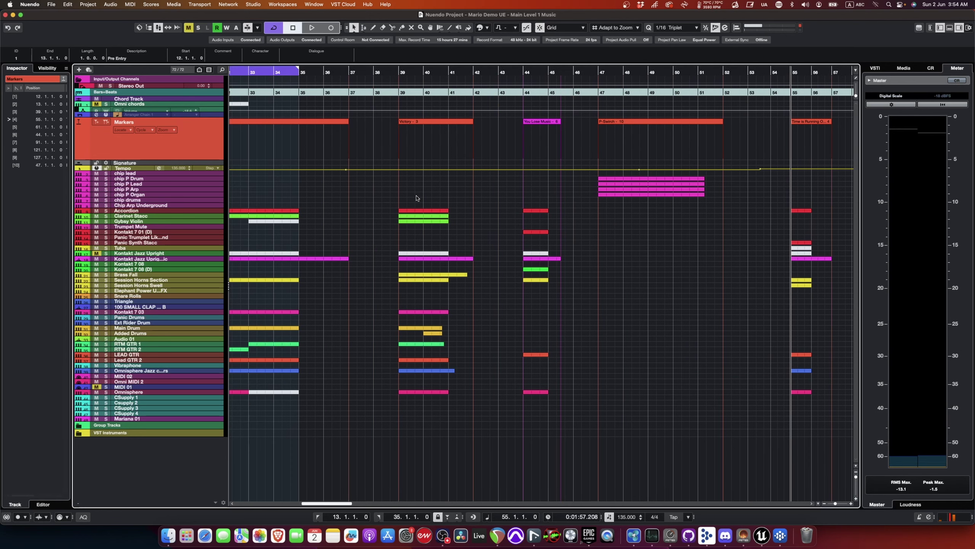
pyautogui.scroll(-5, 397, 198)
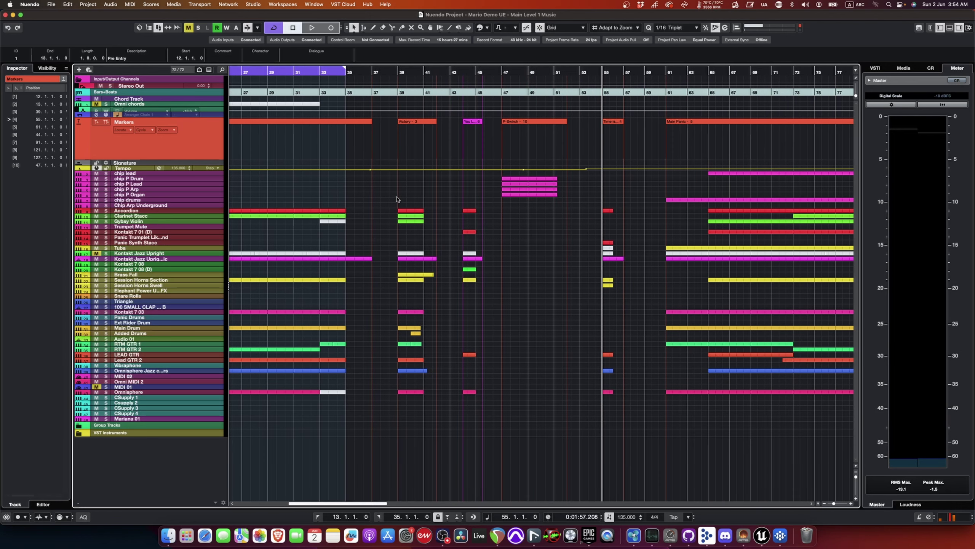
pyautogui.hscroll(4, 560, 227)
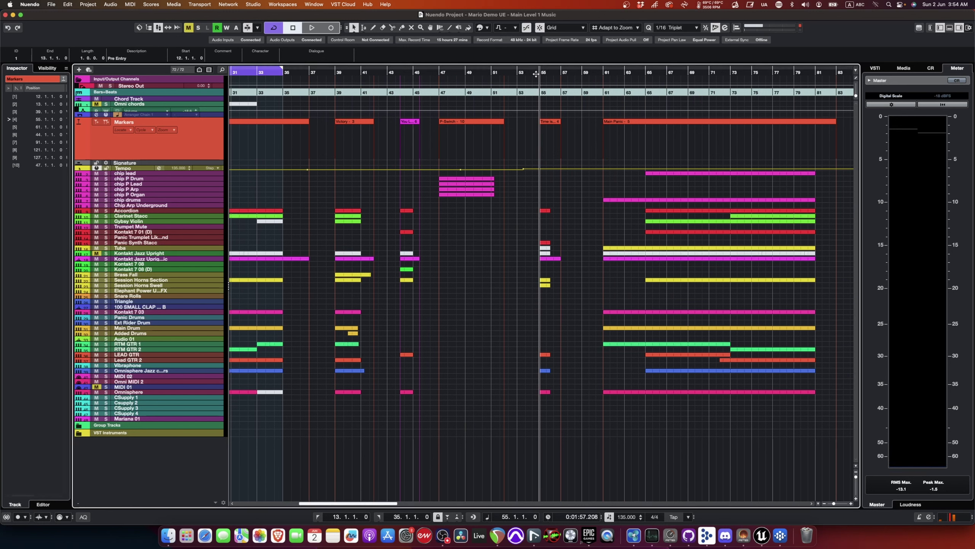
pyautogui.press('space')
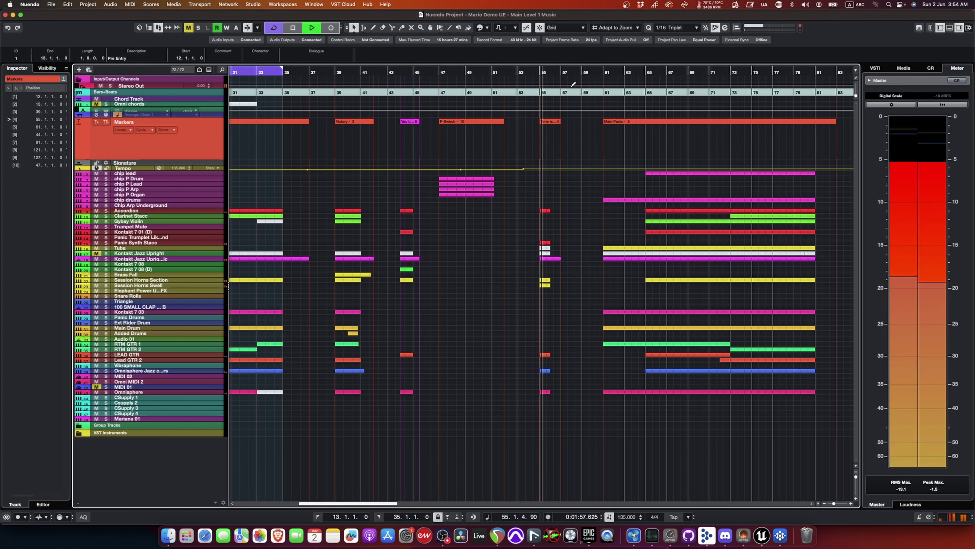
# - Play the Main Panic section from bar 61 and enlarge all tracks to examine its chip lead and chip drums parts
pyautogui.click(605, 71)
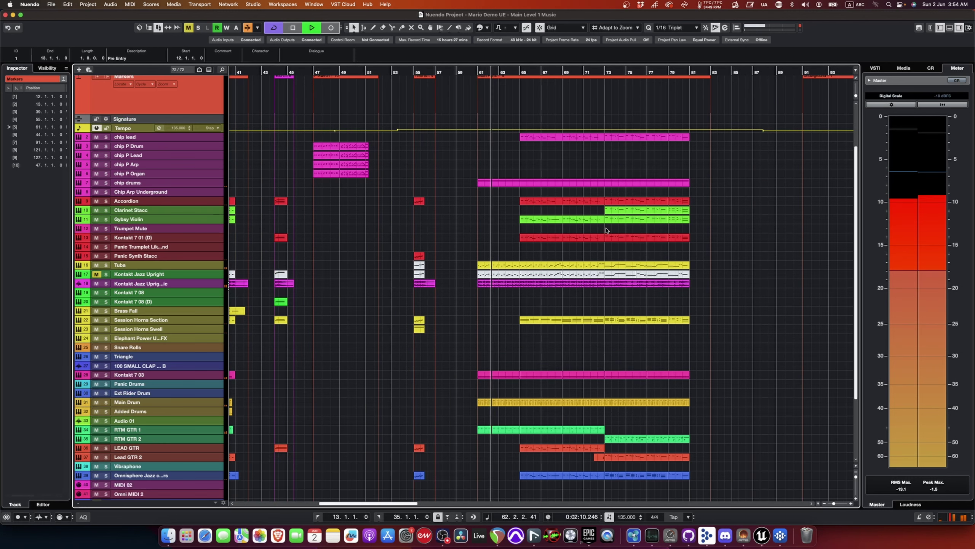
pyautogui.hotkey('shift', 'h')
pyautogui.hotkey('shift', 'h')
pyautogui.hotkey('shift', 'h')
pyautogui.hotkey('shift', 'h')
pyautogui.hotkey('shift', 'h')
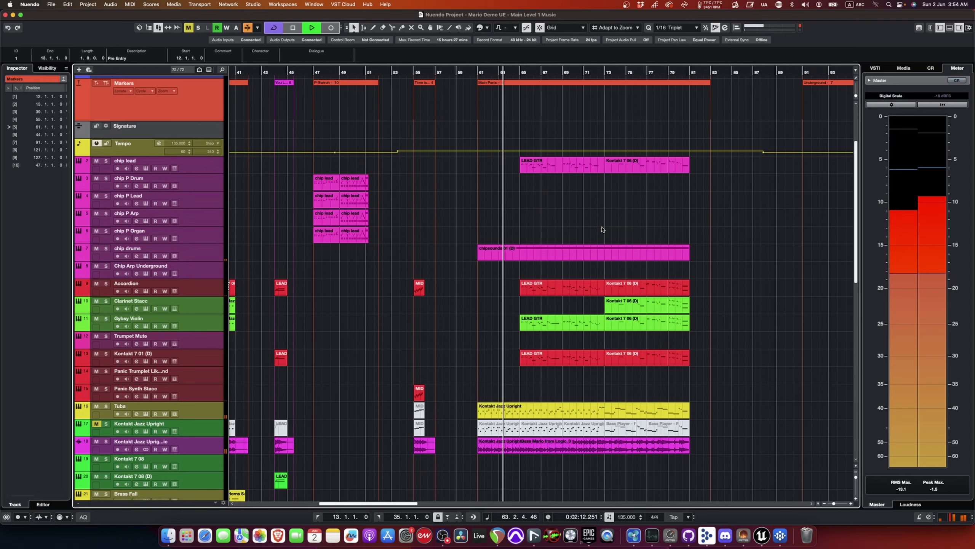
pyautogui.scroll(-2, 621, 229)
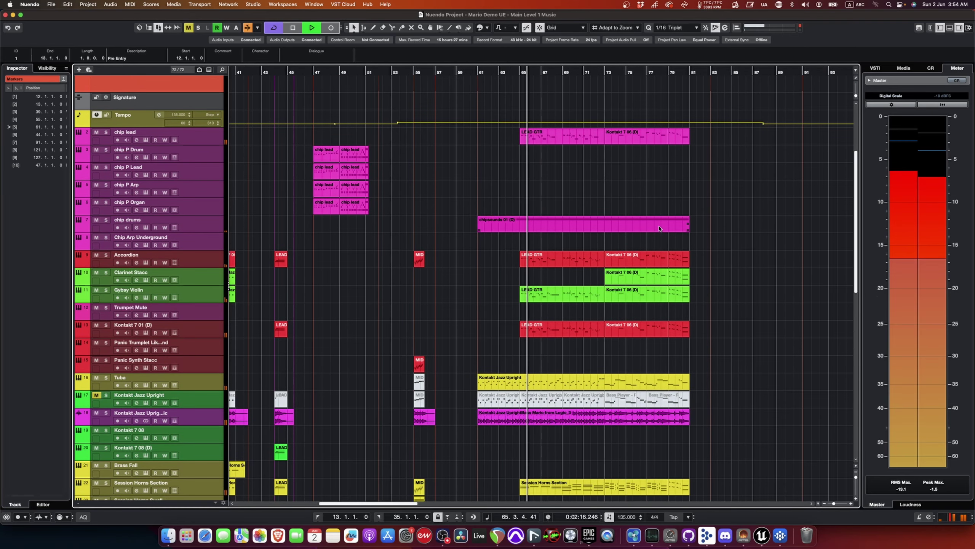
# - Reduce the track heights to examine the full Main Panic instrumentation down to the Omnisphere track, and stop playback
pyautogui.hotkey('shift', 'g')
pyautogui.hotkey('shift', 'g')
pyautogui.hscroll(3, 657, 229)
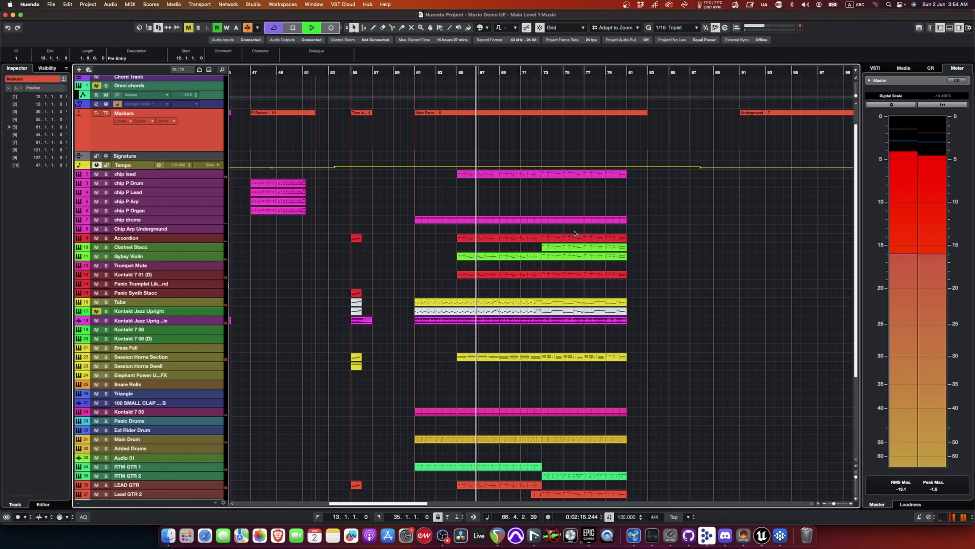
pyautogui.scroll(-5, 574, 233)
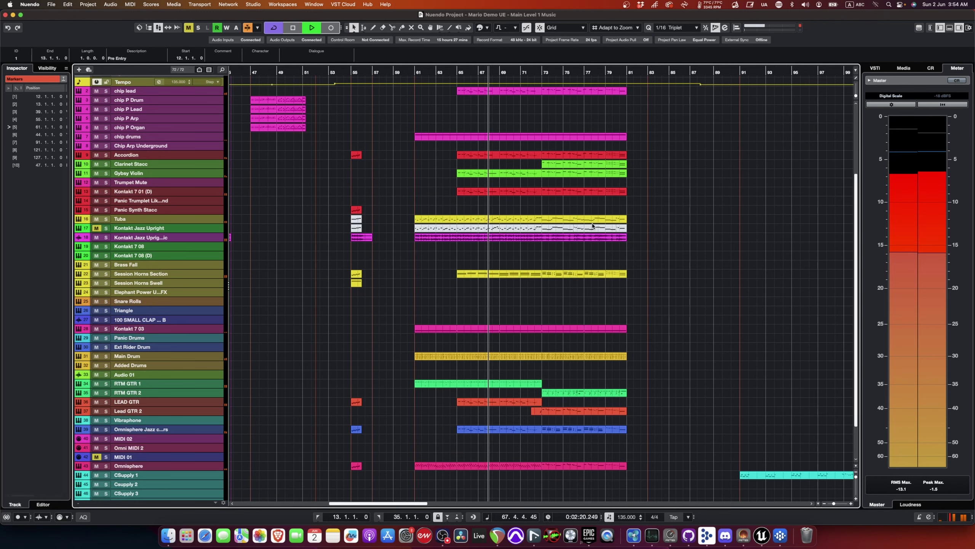
pyautogui.press('space')
# - Play the Underground section from bar 91 with enlarged tracks, examining its CSupply 1 and Mariana 01 parts, and stop playback
pyautogui.hscroll(10, 615, 224)
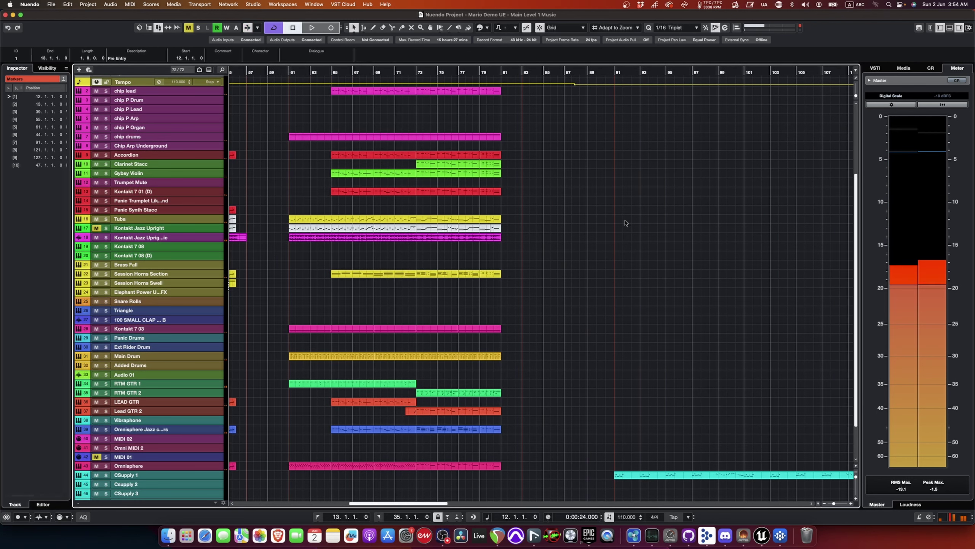
pyautogui.scroll(-3, 543, 240)
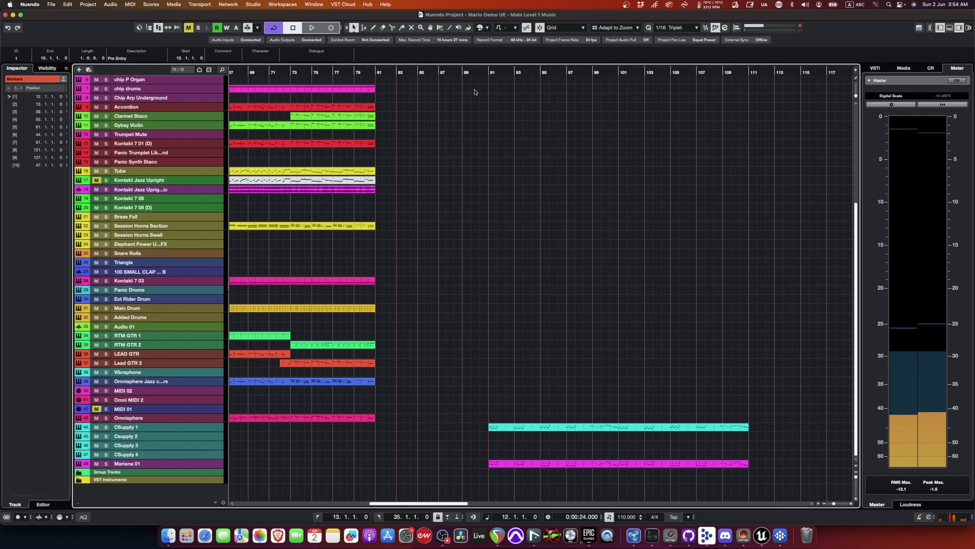
pyautogui.click(488, 70)
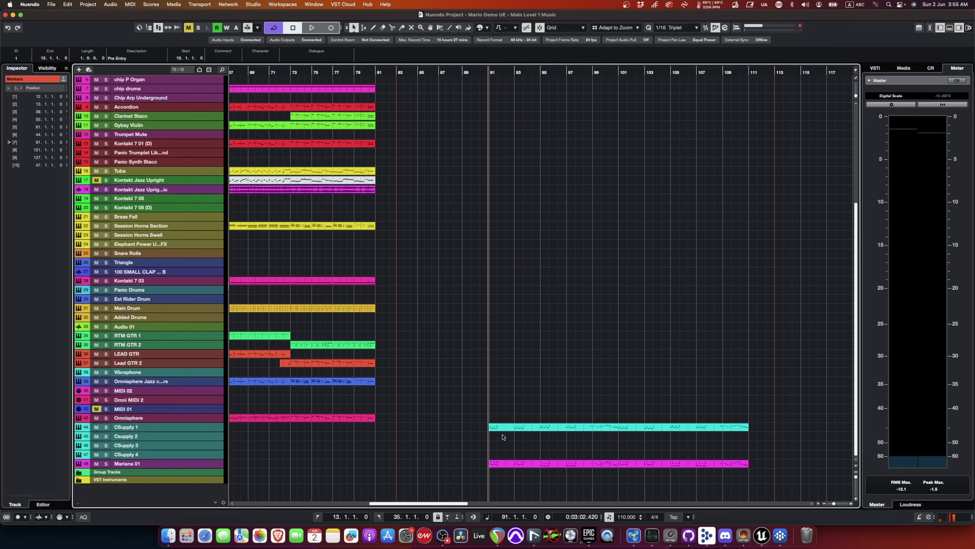
pyautogui.hotkey('shift', 'h')
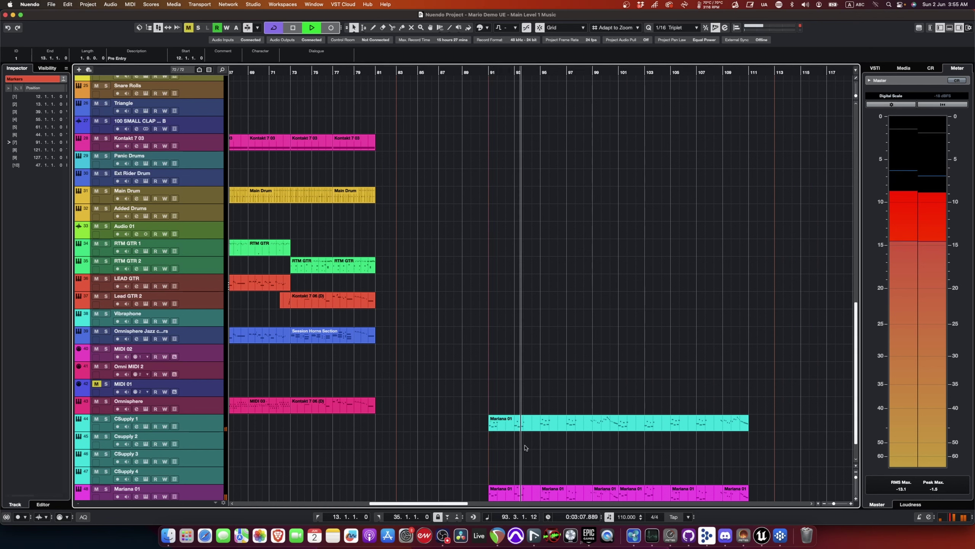
pyautogui.press('space')
# - Examine the CSupply and Mariana 01 parts beyond the Underground section and play the short section from bar 121
pyautogui.hscroll(5, 545, 439)
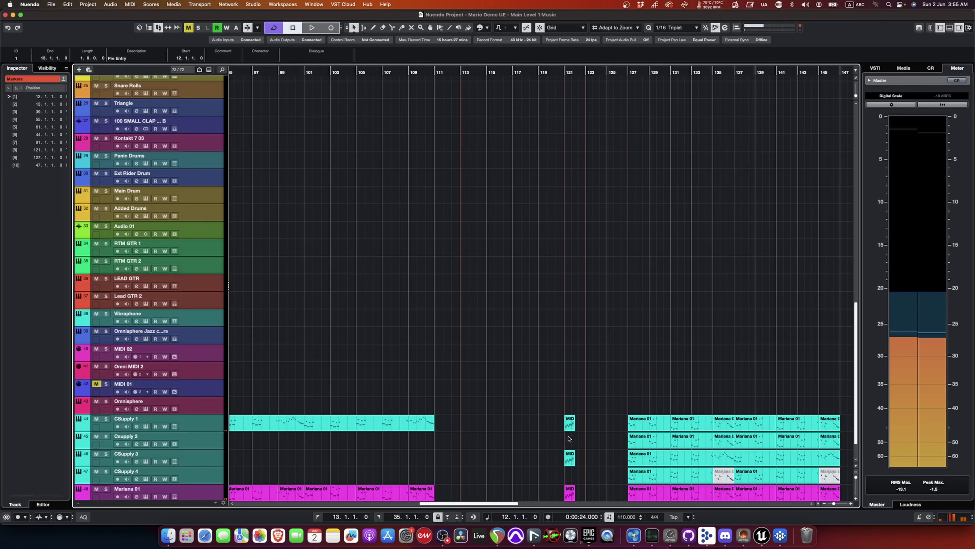
pyautogui.scroll(-2, 540, 440)
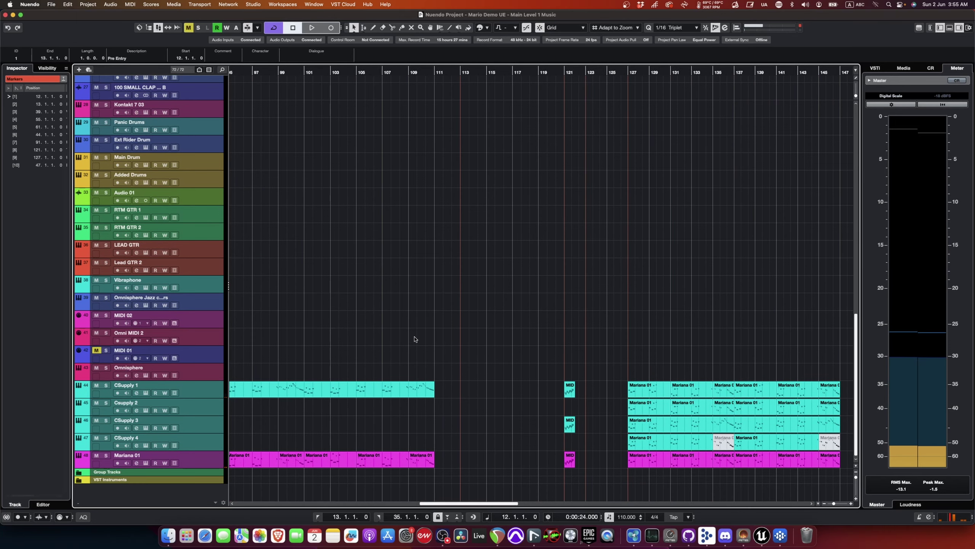
pyautogui.click(564, 74)
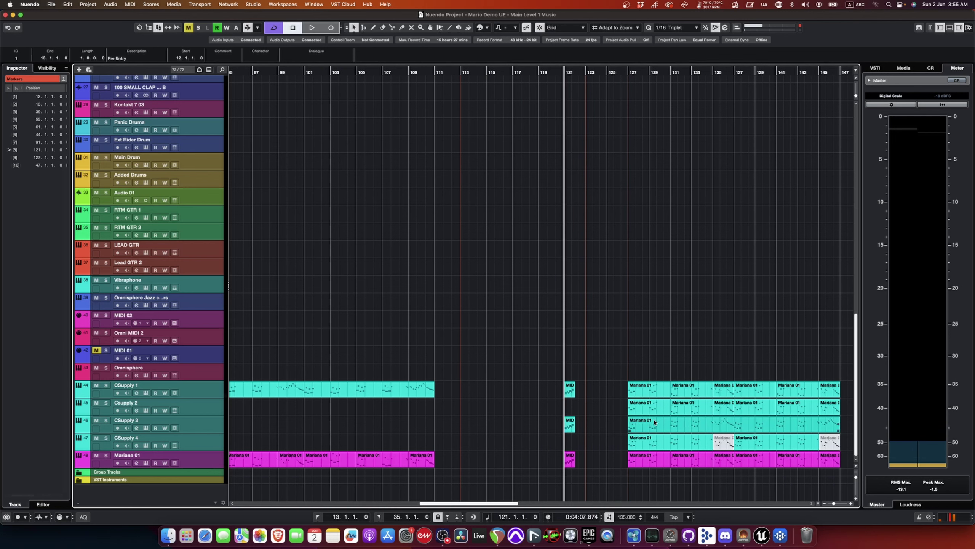
pyautogui.hscroll(5, 678, 378)
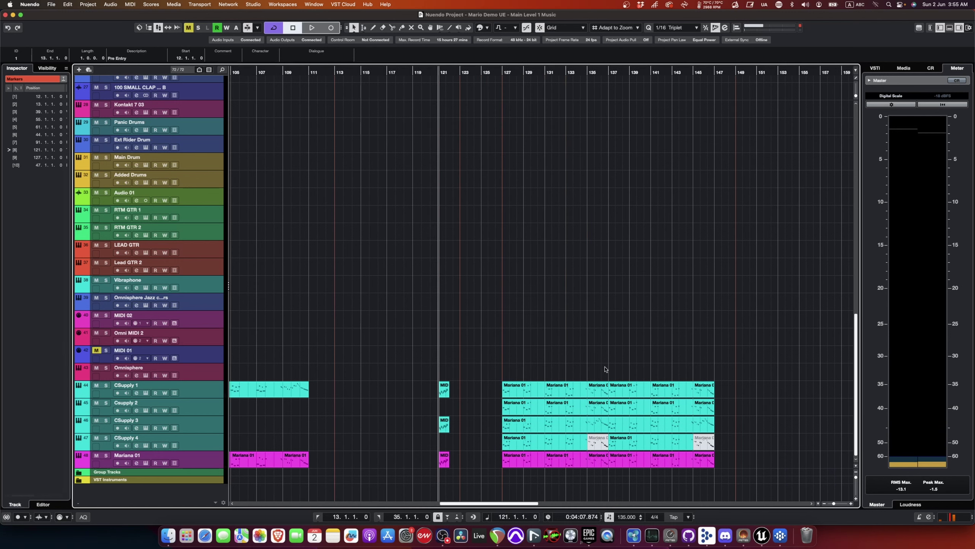
pyautogui.press('space')
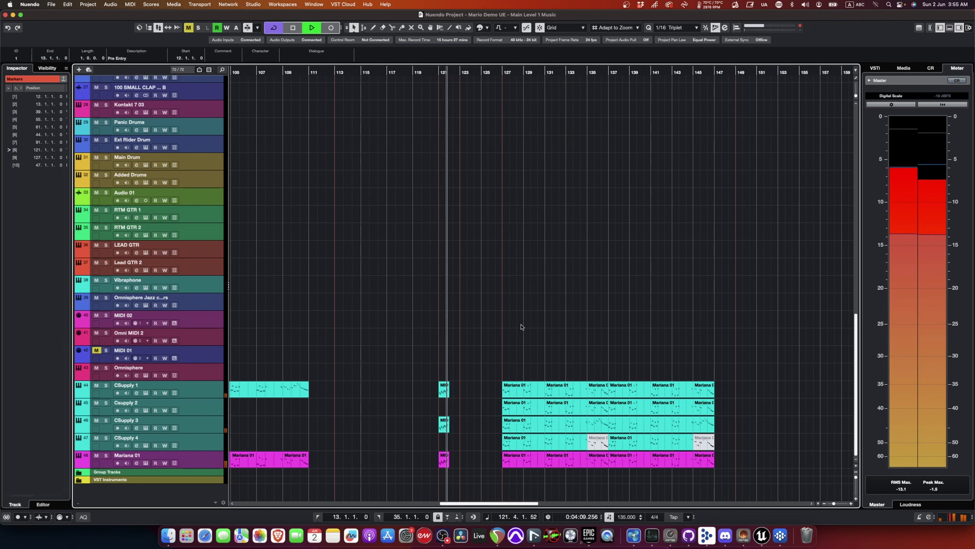
# - Play the Underground Panic section from bar 127, stop playback and return the cursor to bar 12
pyautogui.click(500, 72)
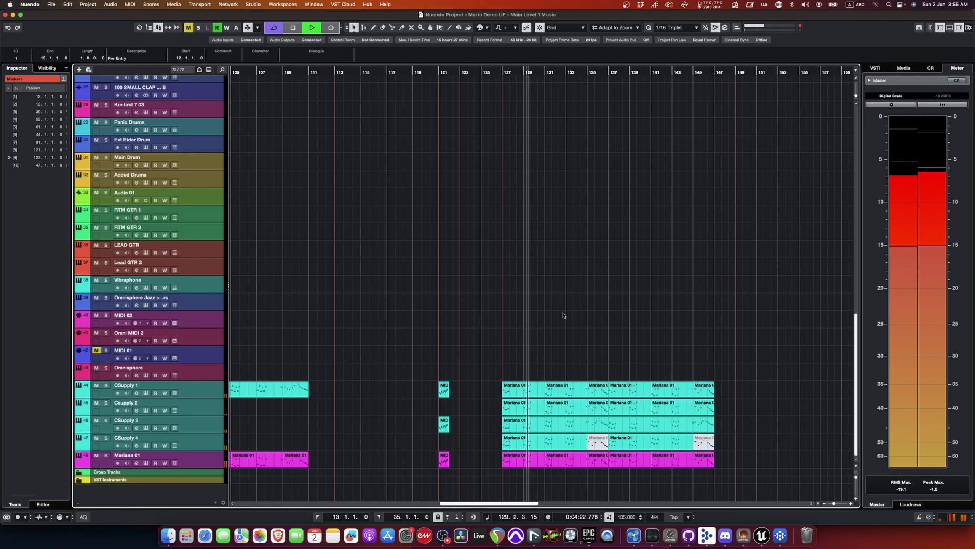
pyautogui.press('space')
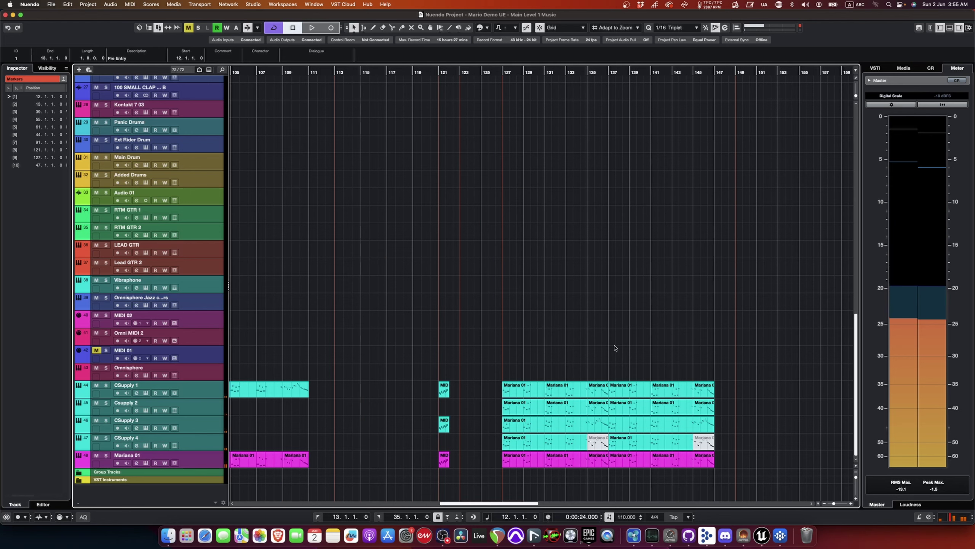
pyautogui.press('1')
# - Examine the whole arrangement of all sections, from the marker and chip tracks down to the Mariana 01 track
pyautogui.press('g')
pyautogui.press('g')
pyautogui.press('g')
pyautogui.press('g')
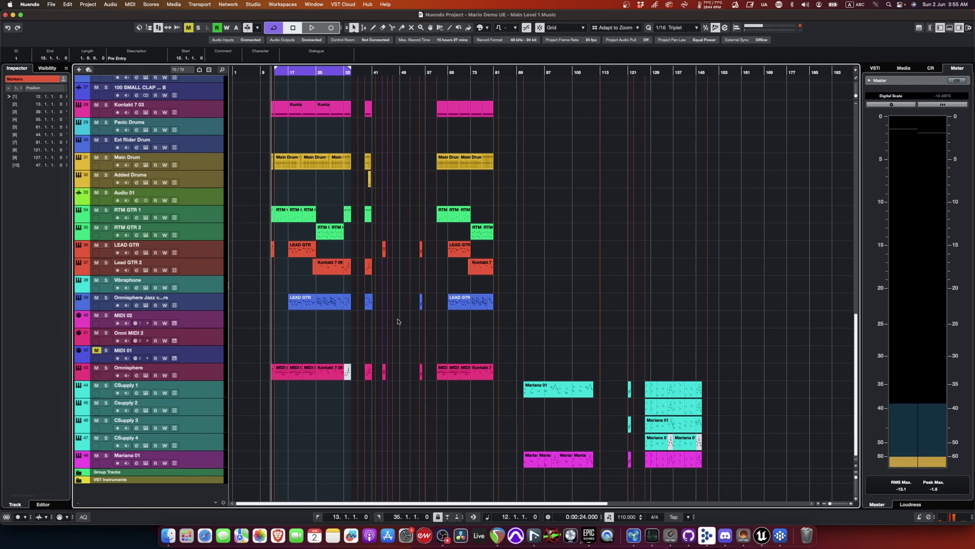
pyautogui.scroll(15, 397, 322)
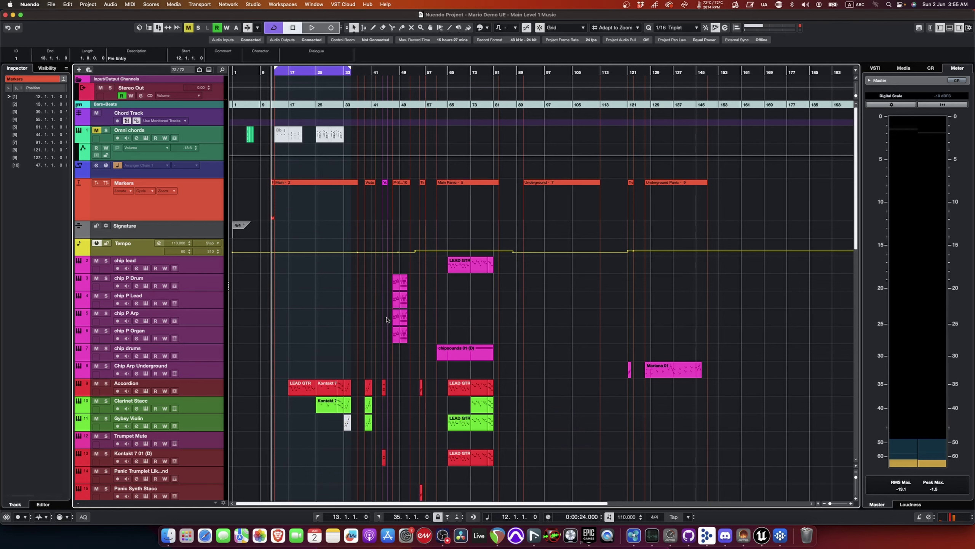
pyautogui.scroll(-12, 372, 307)
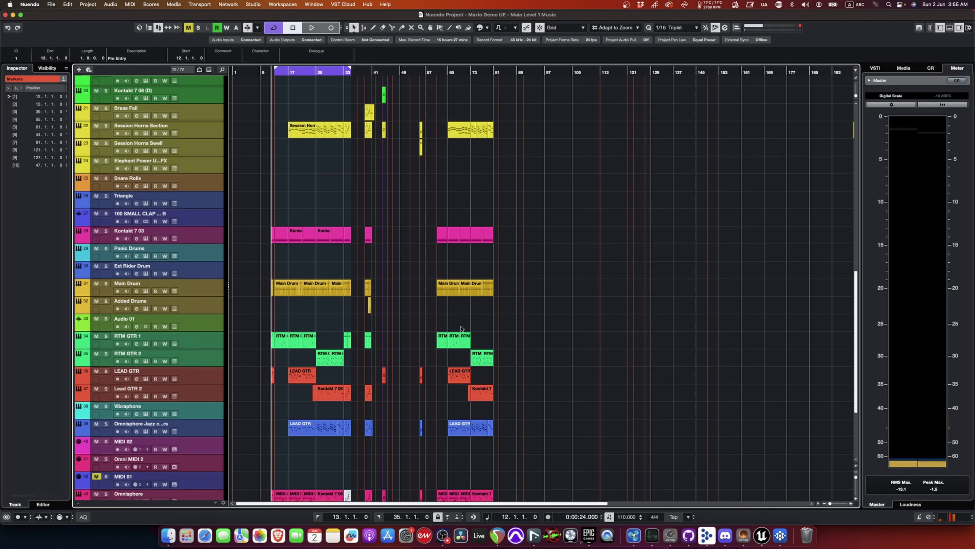
pyautogui.scroll(-4, 447, 330)
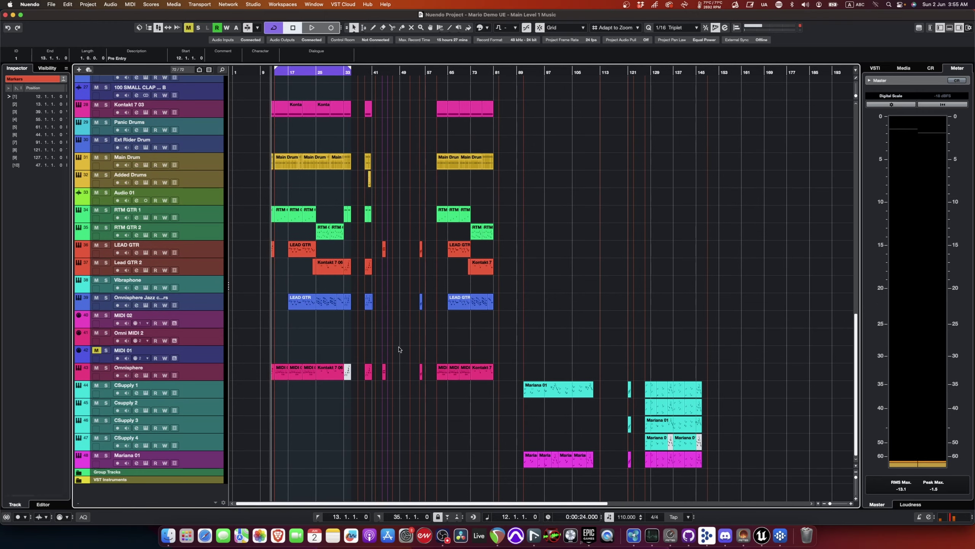
# - Examine the Victory, You Lose and P-Switch sections up close, and review the full arrangement down to the bottom tracks
pyautogui.scroll(11, 399, 349)
pyautogui.scroll(6, 456, 215)
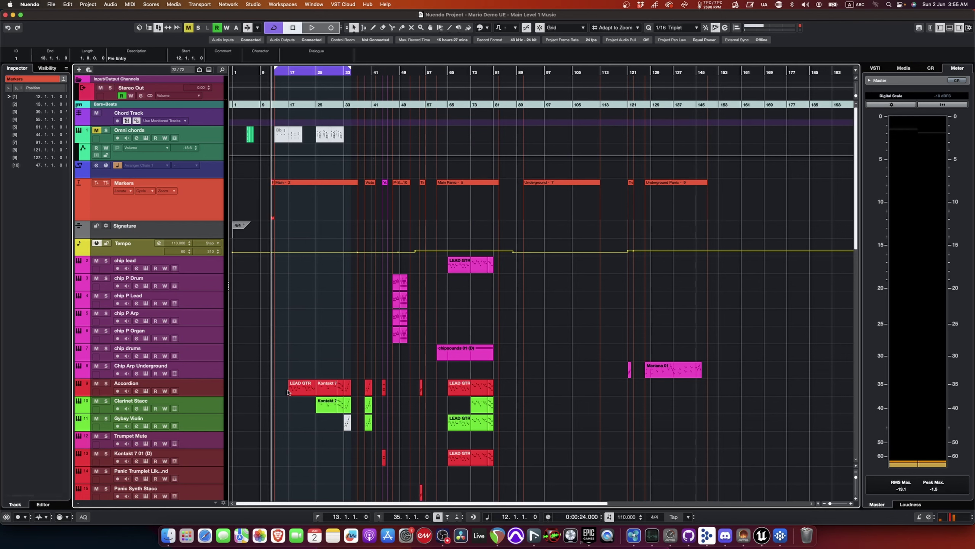
pyautogui.scroll(8, 338, 365)
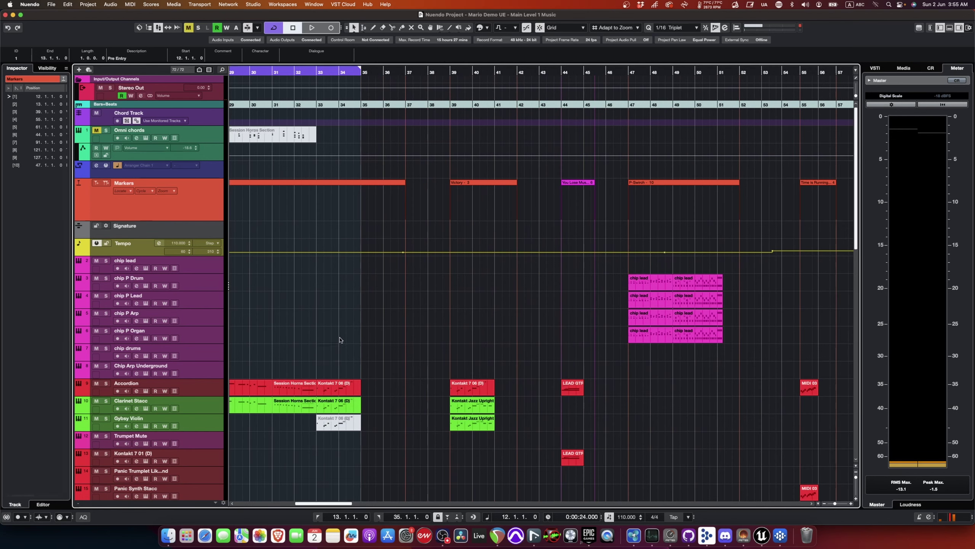
pyautogui.scroll(-6, 376, 362)
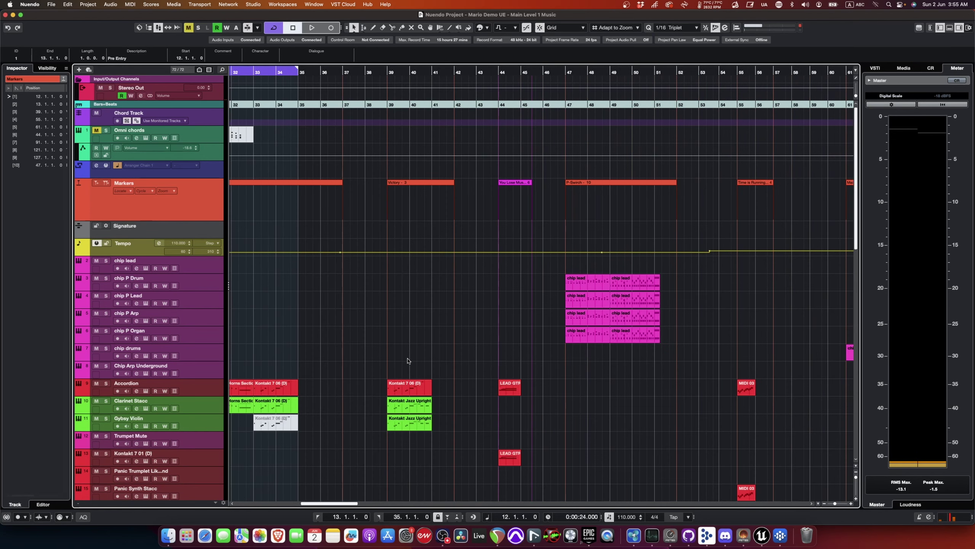
pyautogui.scroll(-3, 408, 360)
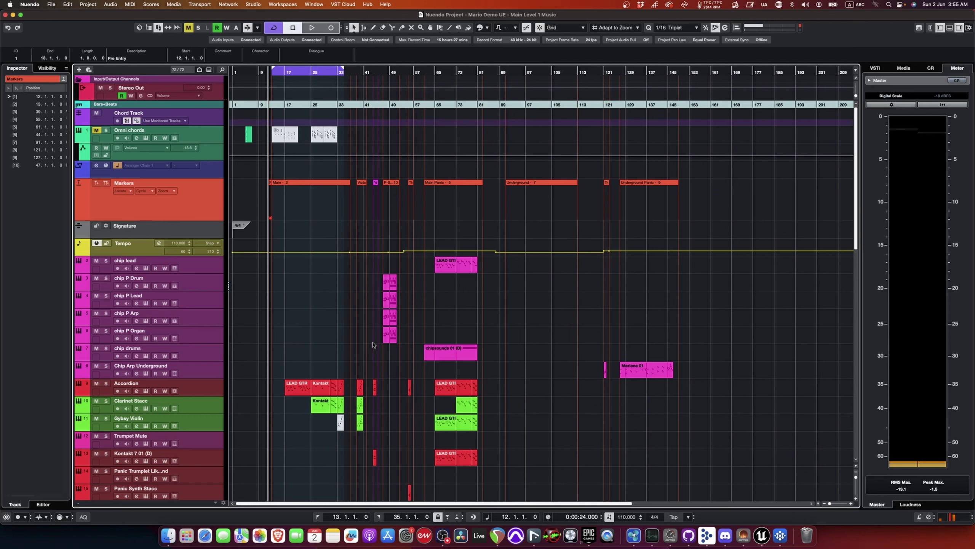
pyautogui.scroll(-10, 368, 253)
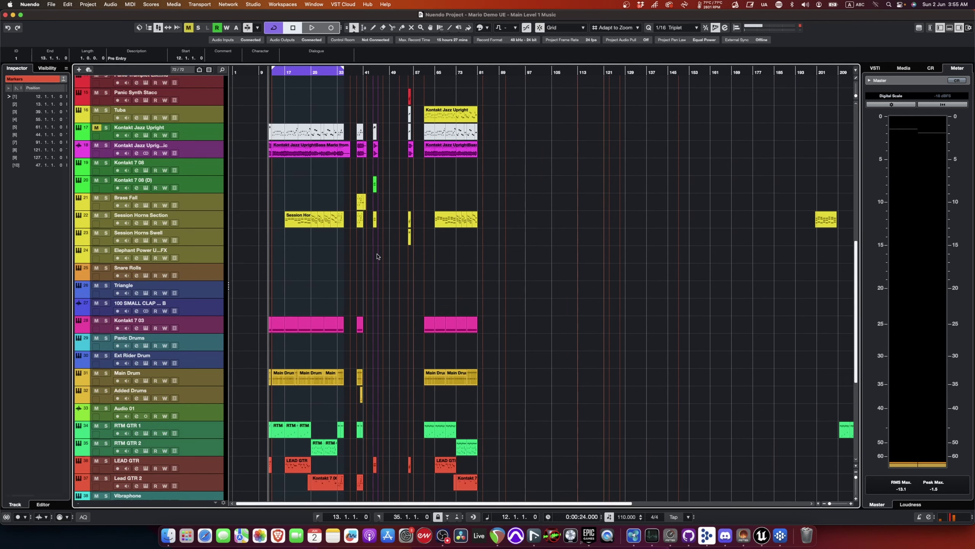
pyautogui.scroll(-5, 377, 257)
pyautogui.scroll(-5, 414, 259)
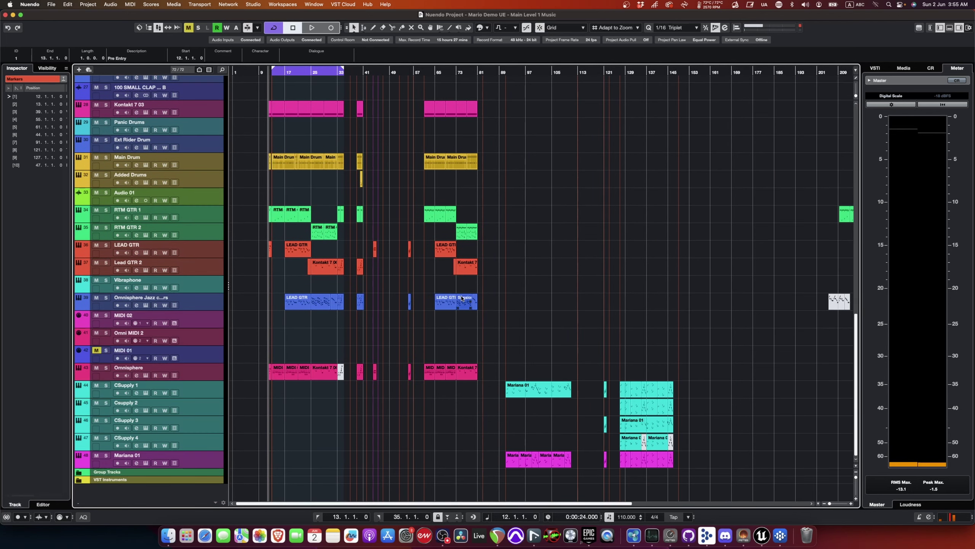
# - Switch to the Mario UE Demo Sound Design project in REAPER and audition the Potential Warp SFX region
pyautogui.click(498, 536)
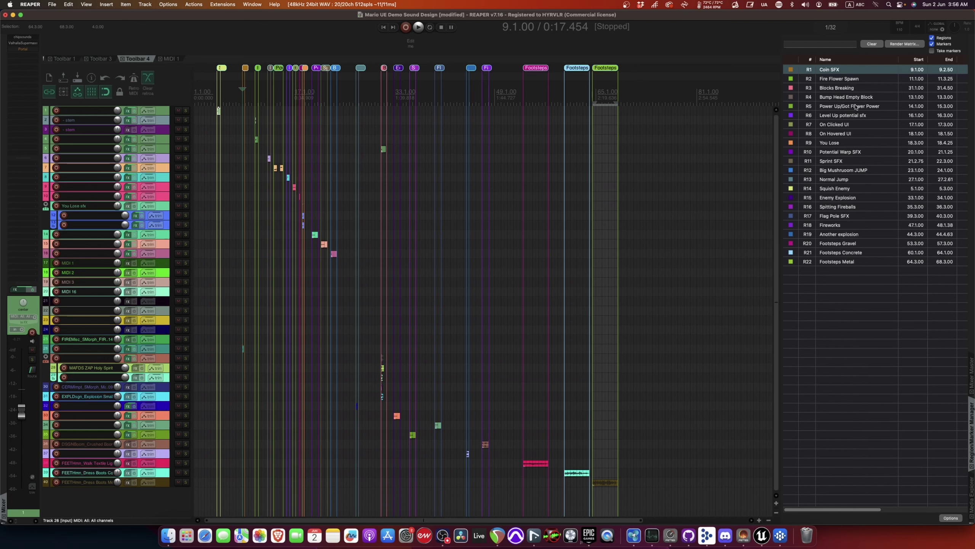
pyautogui.click(834, 152)
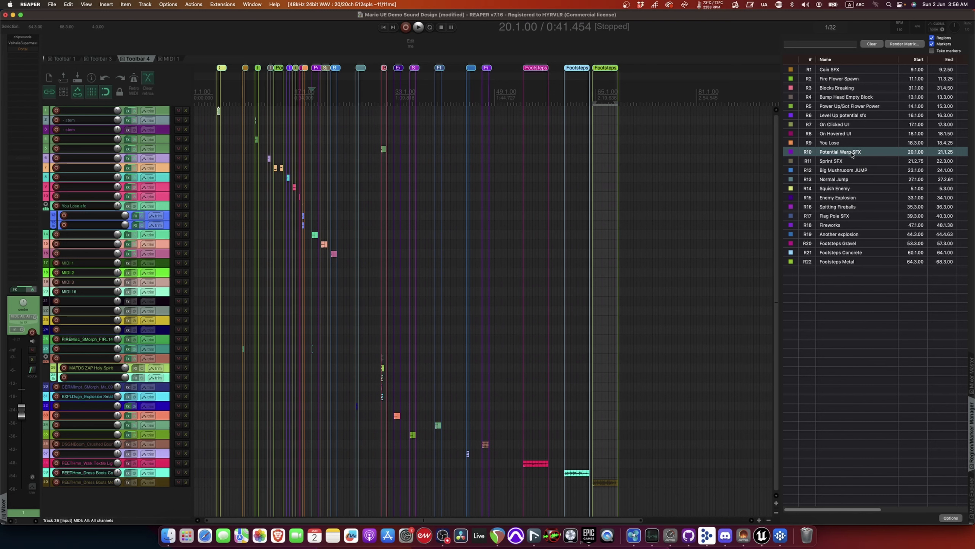
pyautogui.press('space')
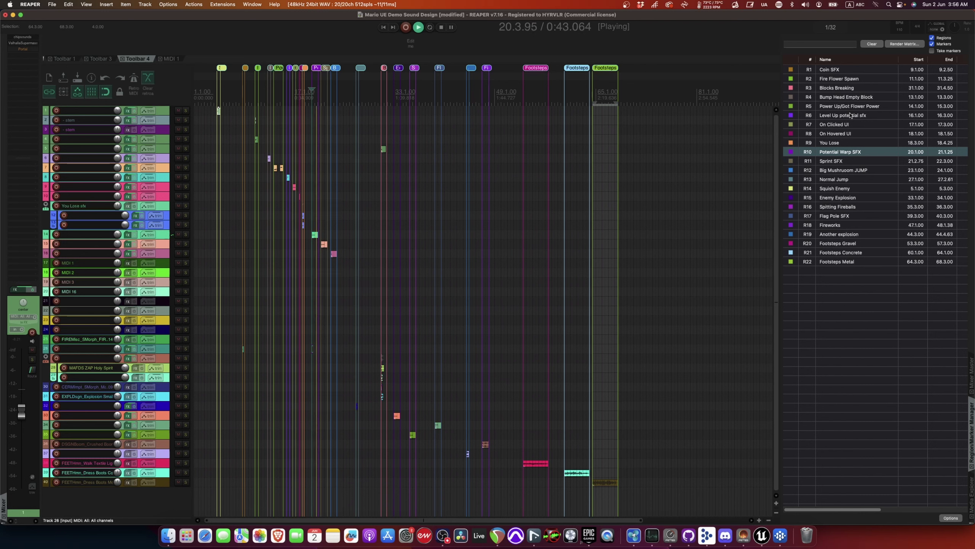
pyautogui.press('space')
# - Audition the Fire Flower Spawn region and the Coin SFX region
pyautogui.click(853, 79)
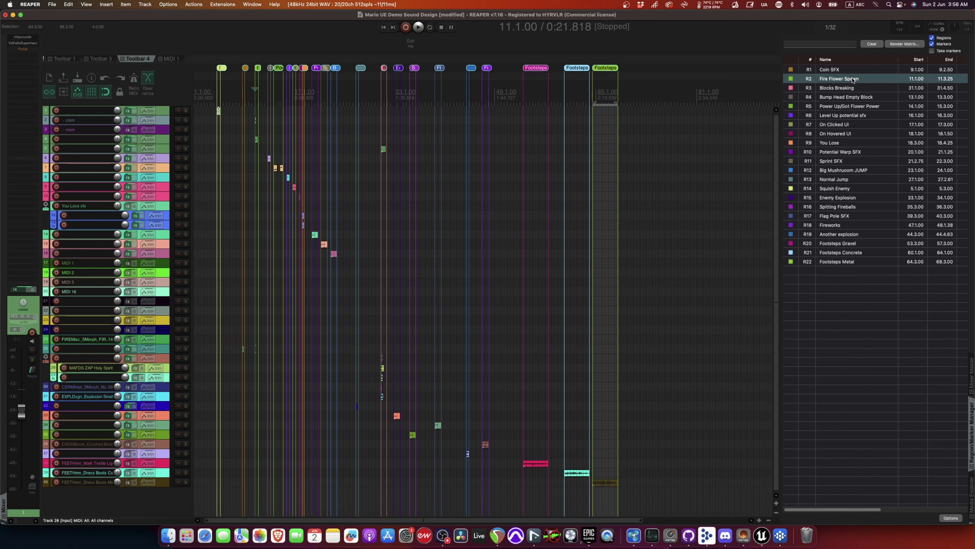
pyautogui.press('space')
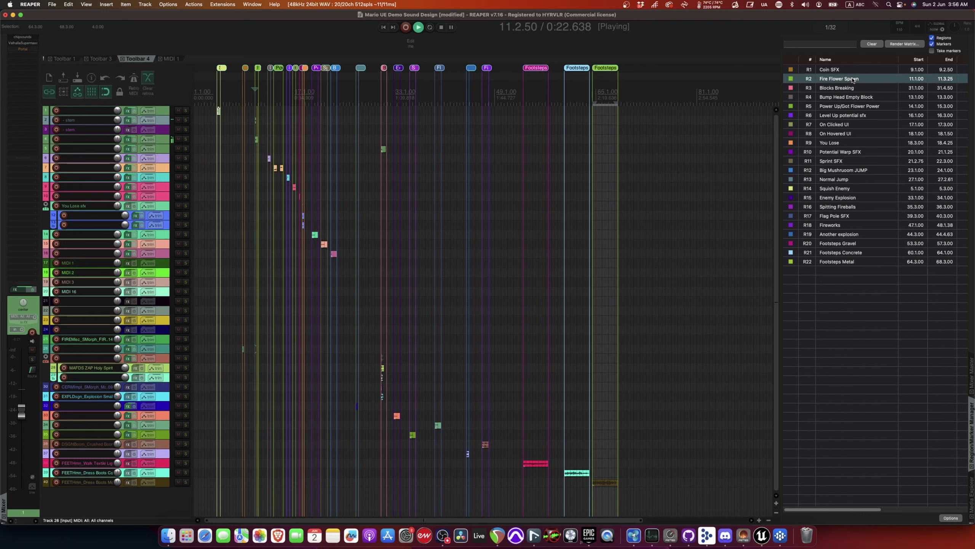
pyautogui.press('space')
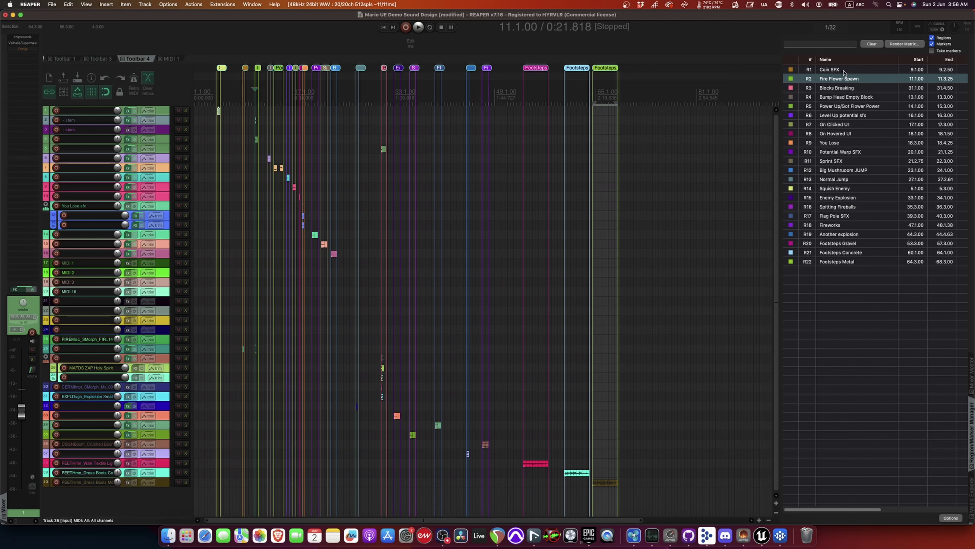
pyautogui.click(845, 71)
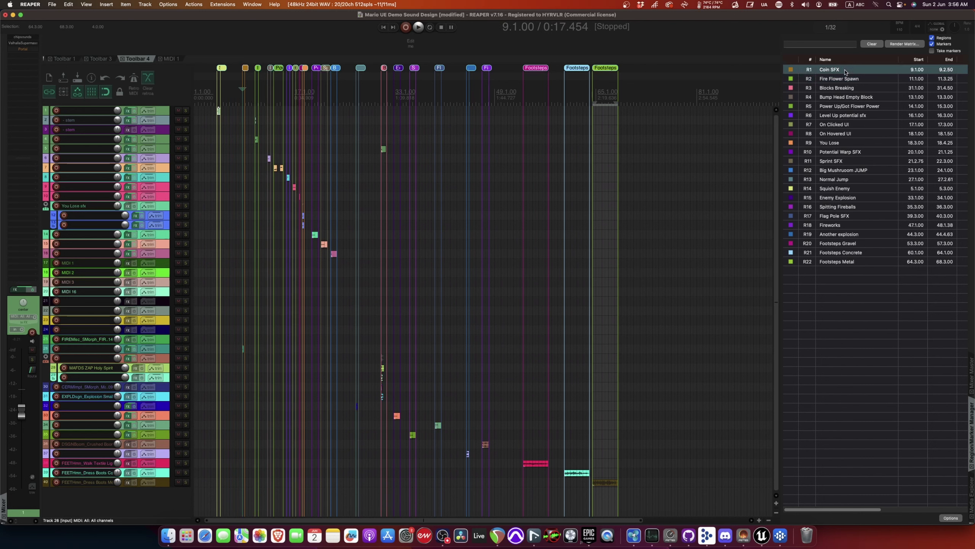
pyautogui.press('space')
pyautogui.press('space')
# - Audition the Blocks Breaking region twice from its start at bar 31
pyautogui.click(853, 87)
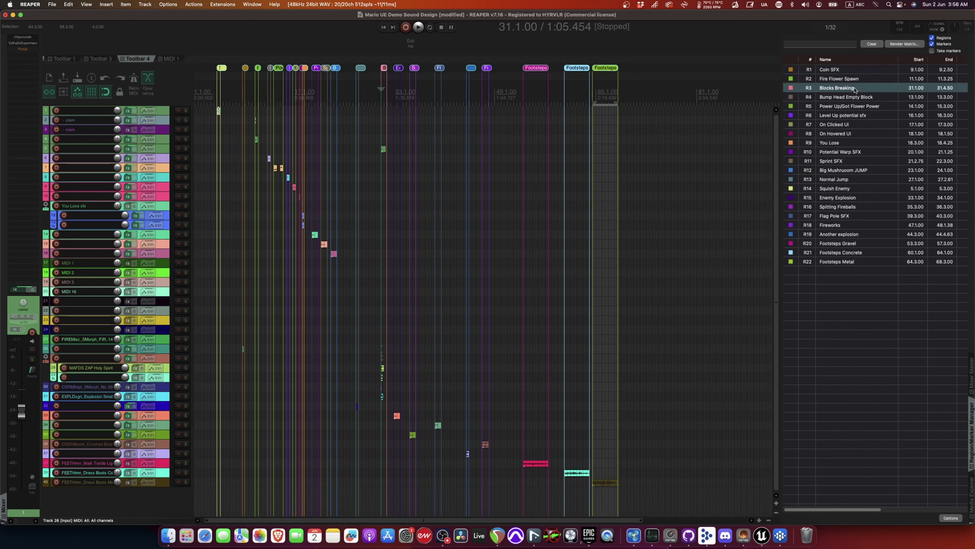
pyautogui.press('space')
pyautogui.press('space')
pyautogui.press('space')
pyautogui.press('space')
# - Audition the Bump Head Empty Block region and the Power Up/Got Flower Power region
pyautogui.click(871, 97)
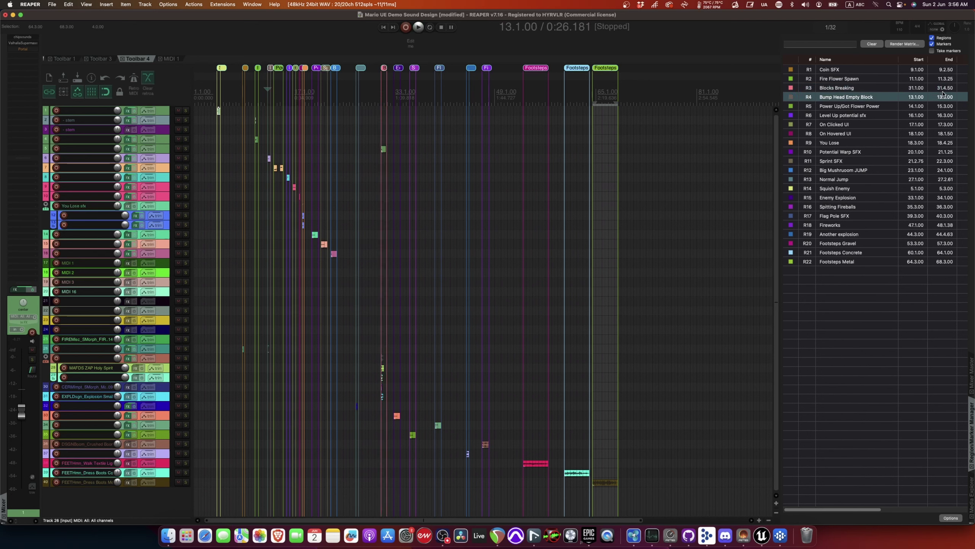
pyautogui.press('space')
pyautogui.click(873, 106)
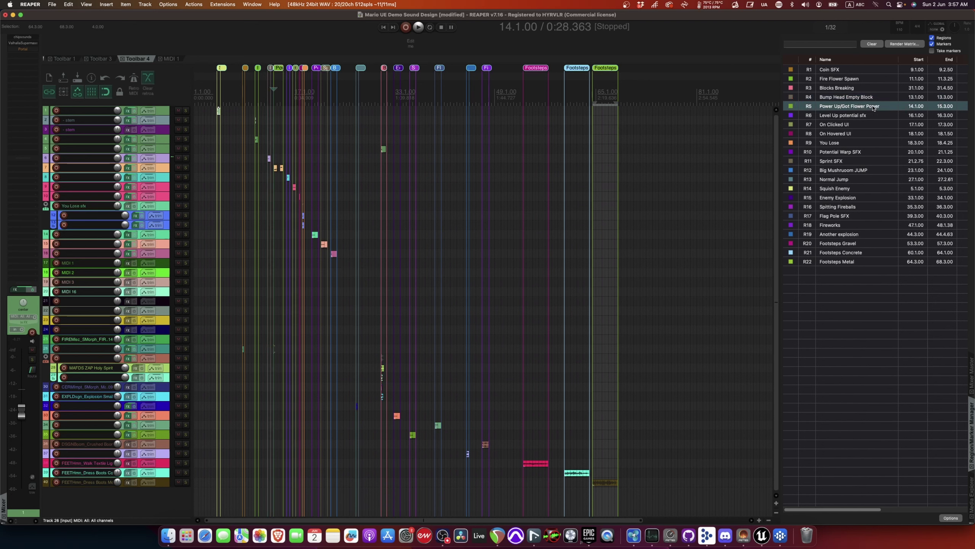
pyautogui.press('space')
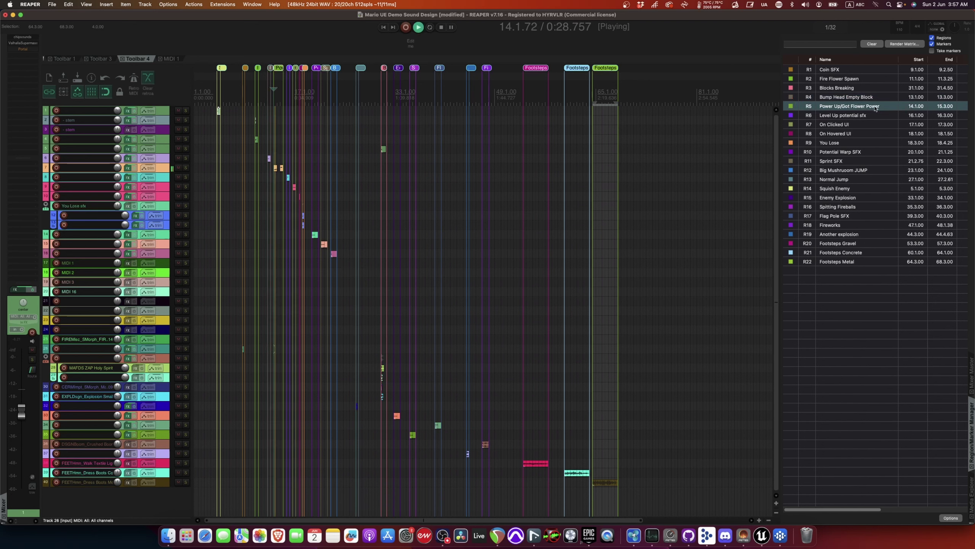